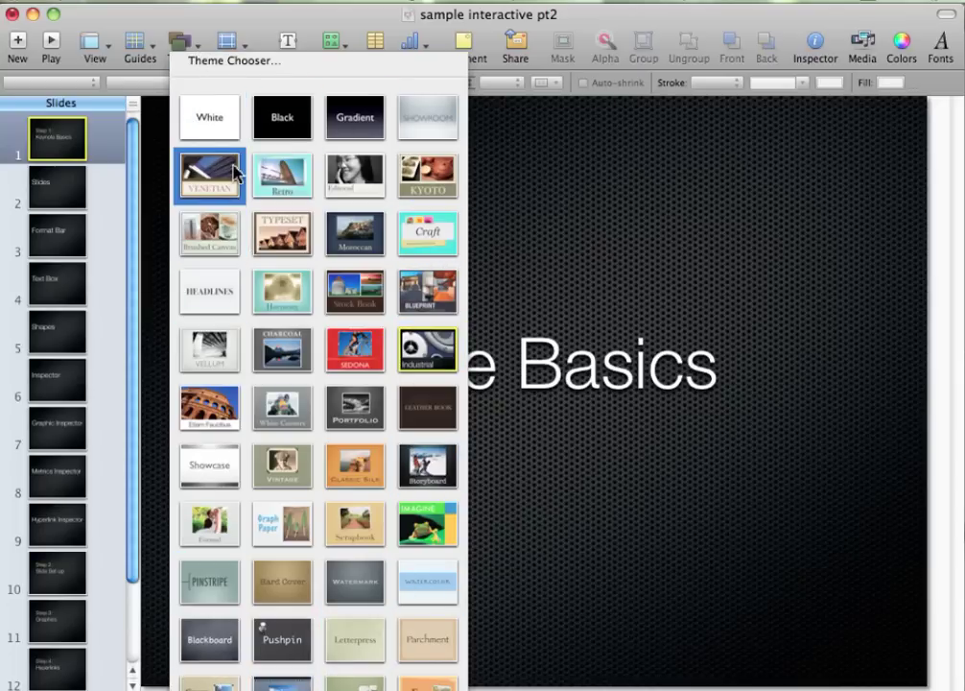
# Look through the available presentation themes in the Theme Chooser and leave it without applying one.
pyautogui.click(230, 61)
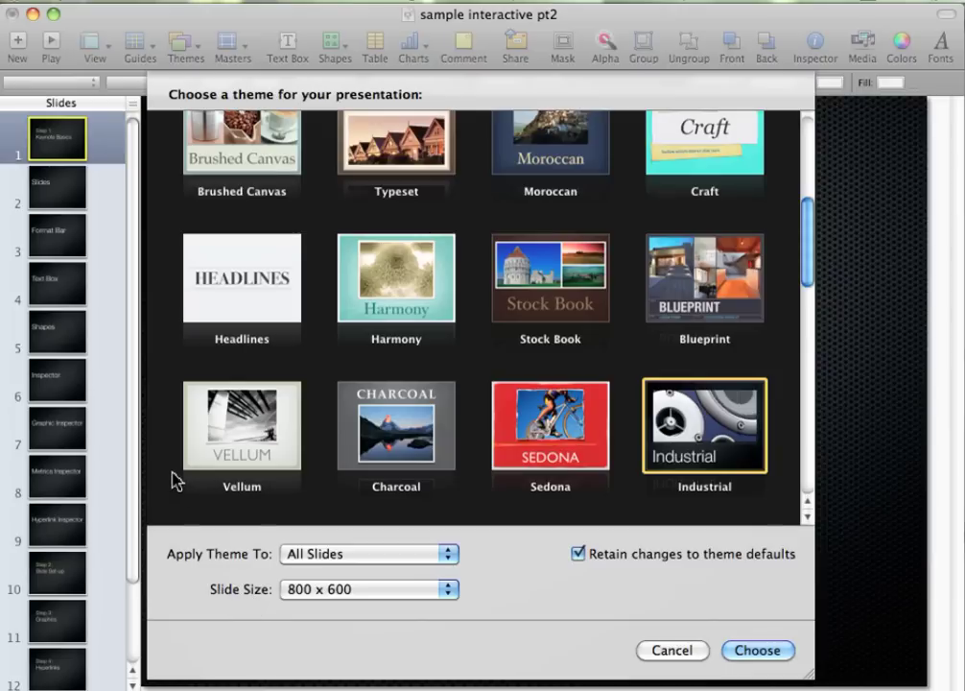
pyautogui.scroll(5, 175, 479)
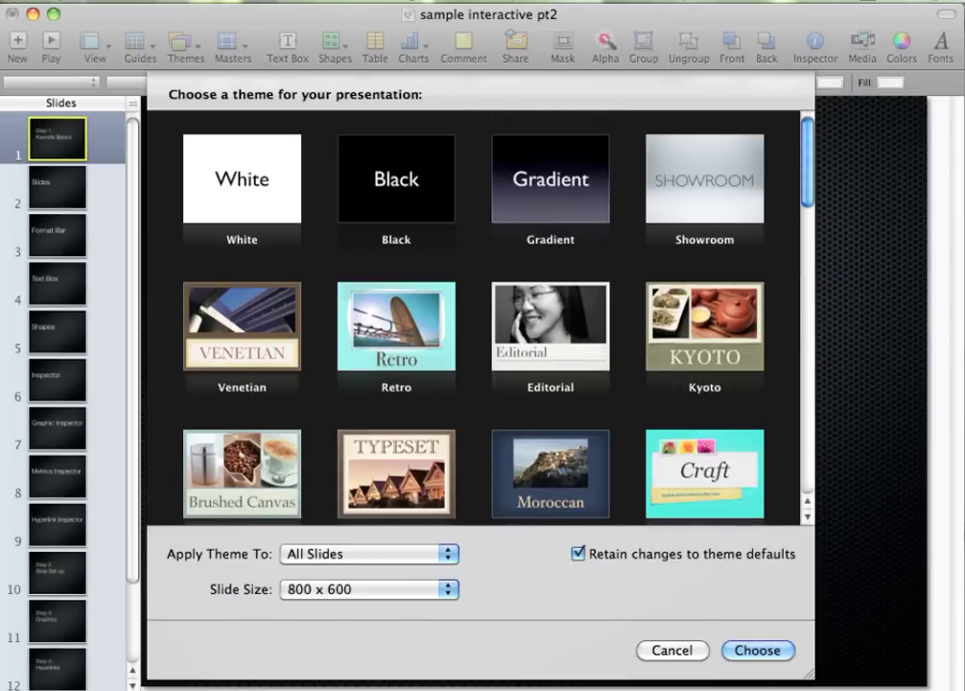
pyautogui.click(671, 651)
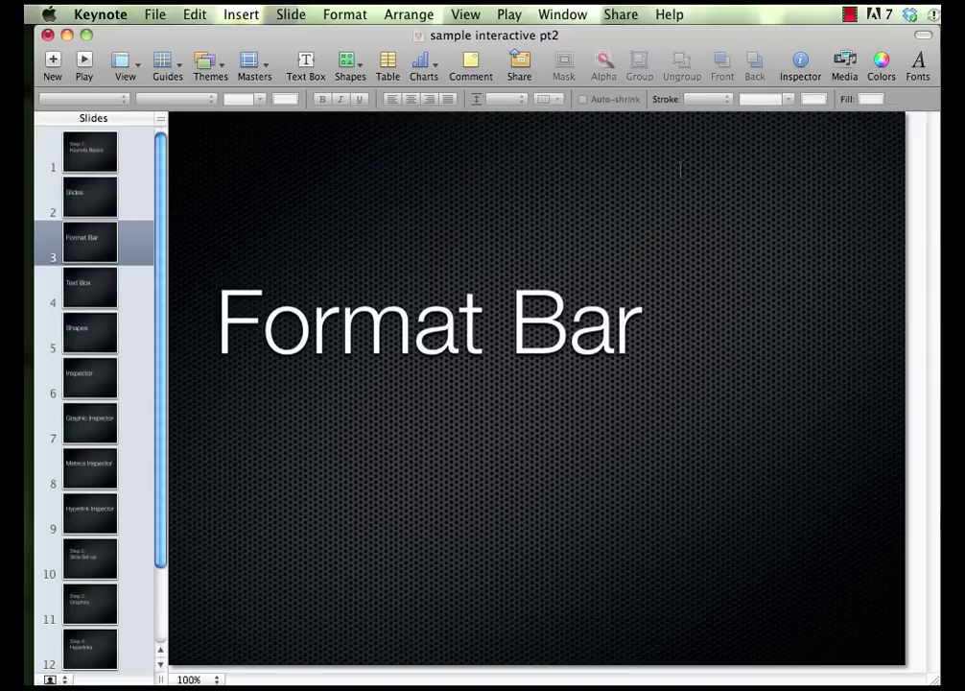
# Select the word "Format" in the title text box on slide 3.
pyautogui.click(369, 359)
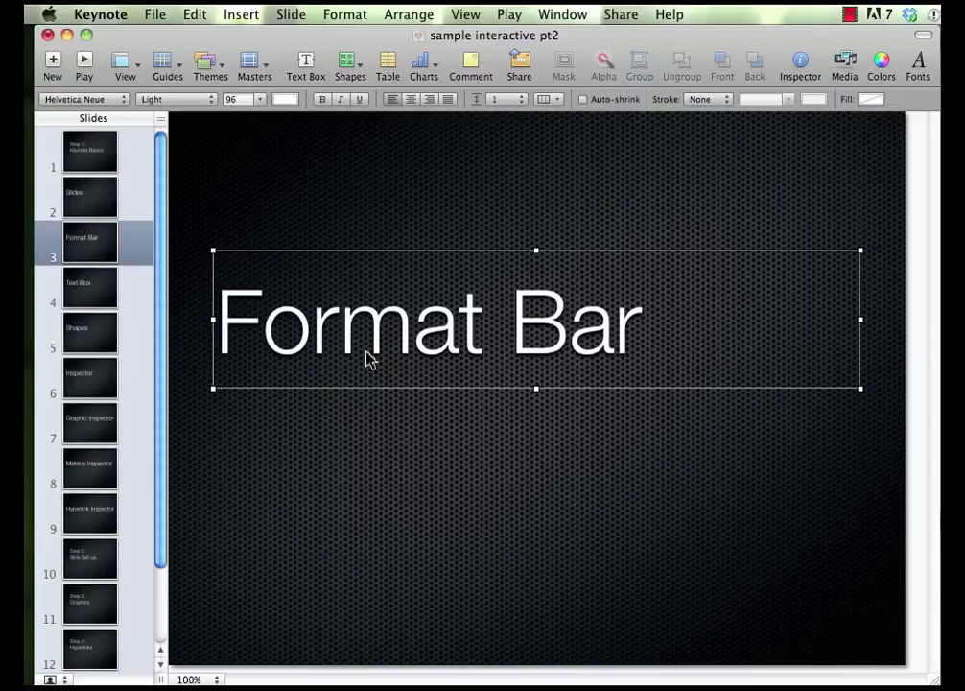
pyautogui.doubleClick(485, 344)
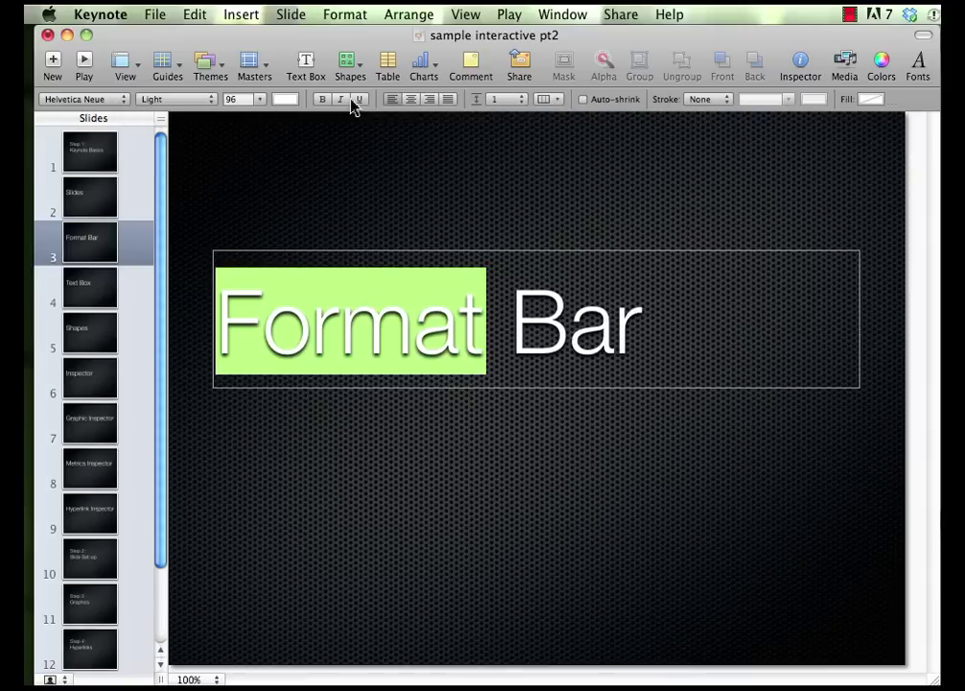
# Hide the format bar and show it again.
pyautogui.click(135, 73)
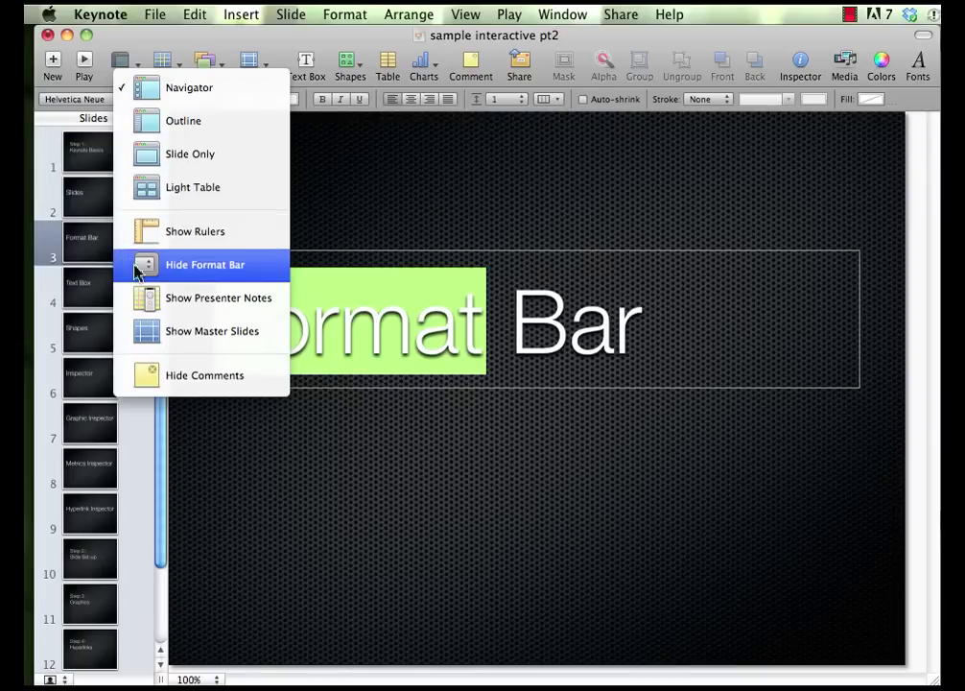
pyautogui.click(200, 277)
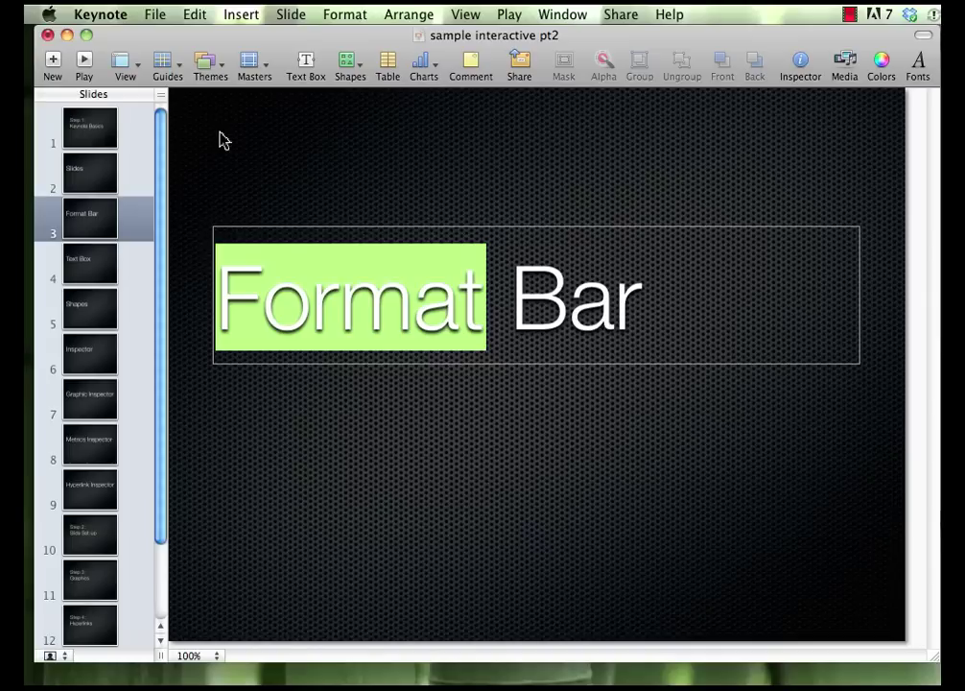
pyautogui.click(123, 62)
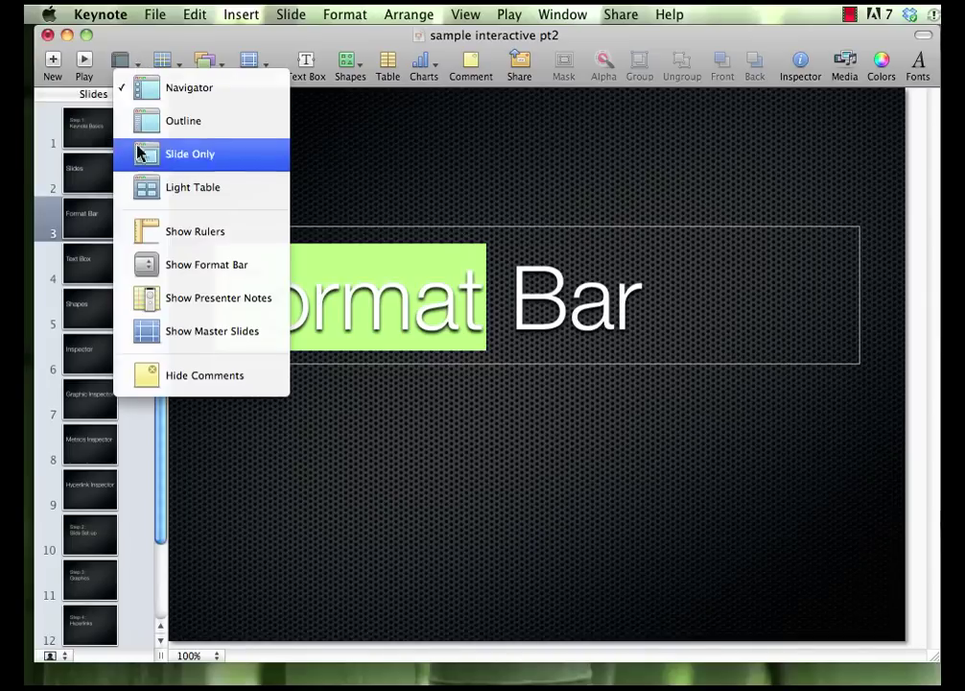
pyautogui.click(137, 266)
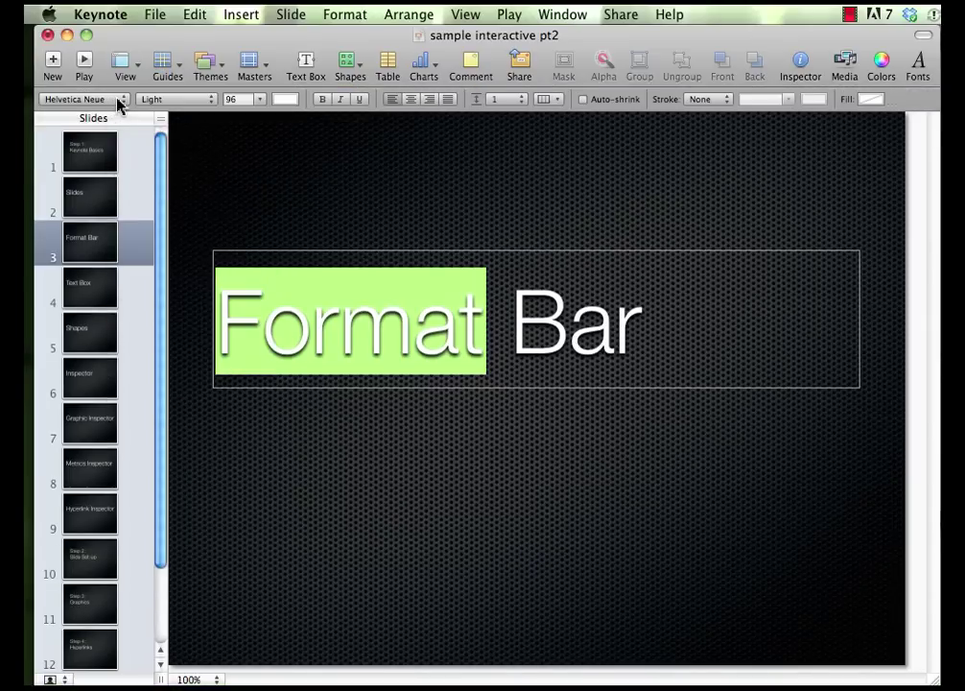
# Change the selected word "Format" to the Han Solo font through the Font Panel, with the font preview expanded.
pyautogui.click(117, 102)
pyautogui.click(117, 105)
pyautogui.click(183, 102)
pyautogui.click(183, 107)
pyautogui.click(258, 100)
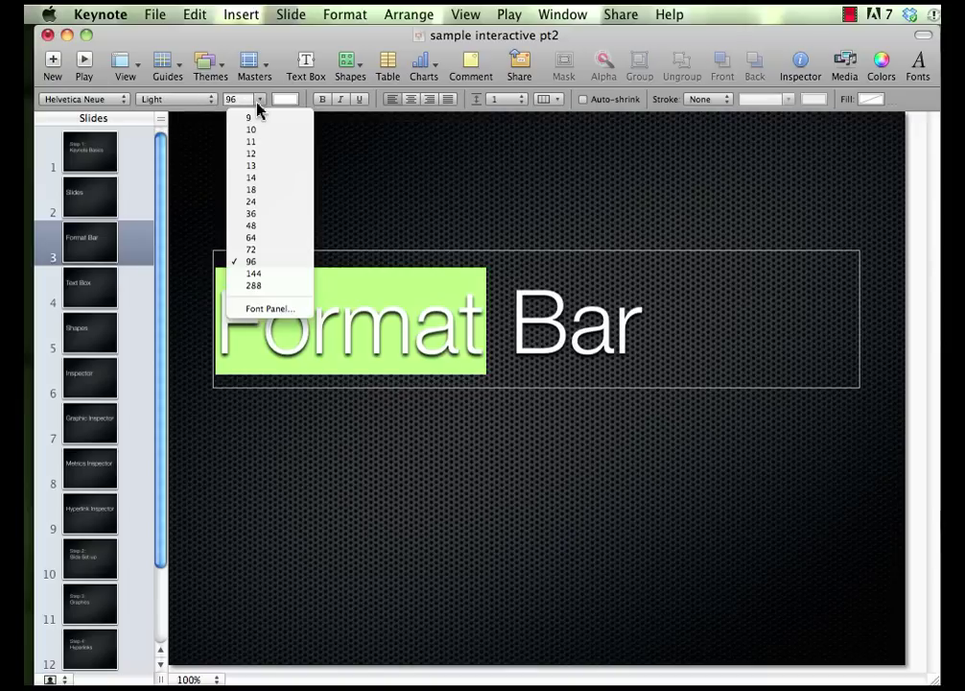
pyautogui.click(259, 309)
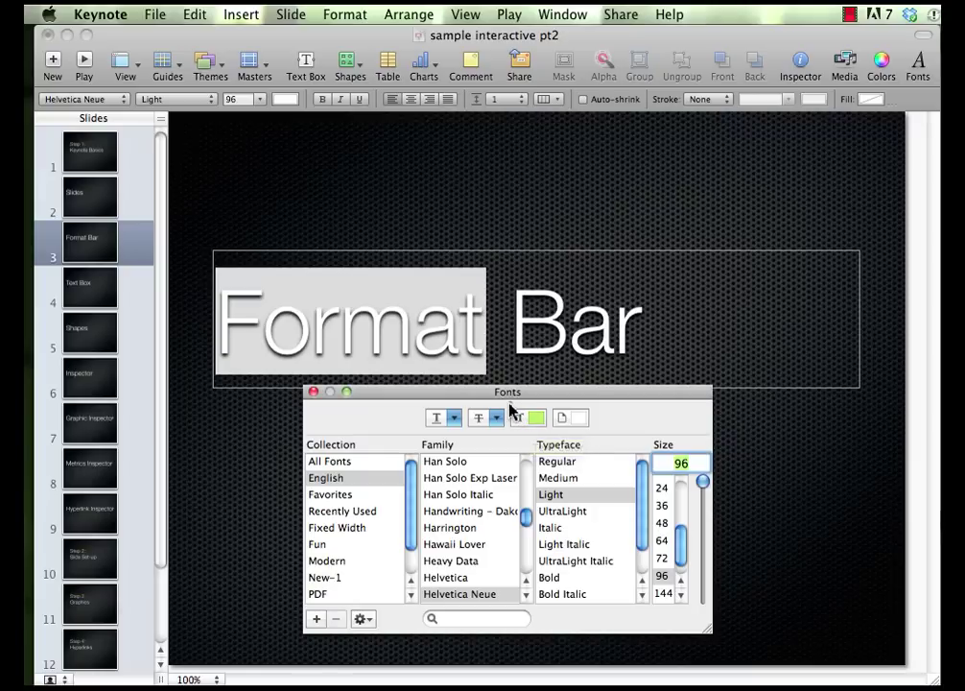
pyautogui.moveTo(509, 409); pyautogui.dragTo(503, 506)
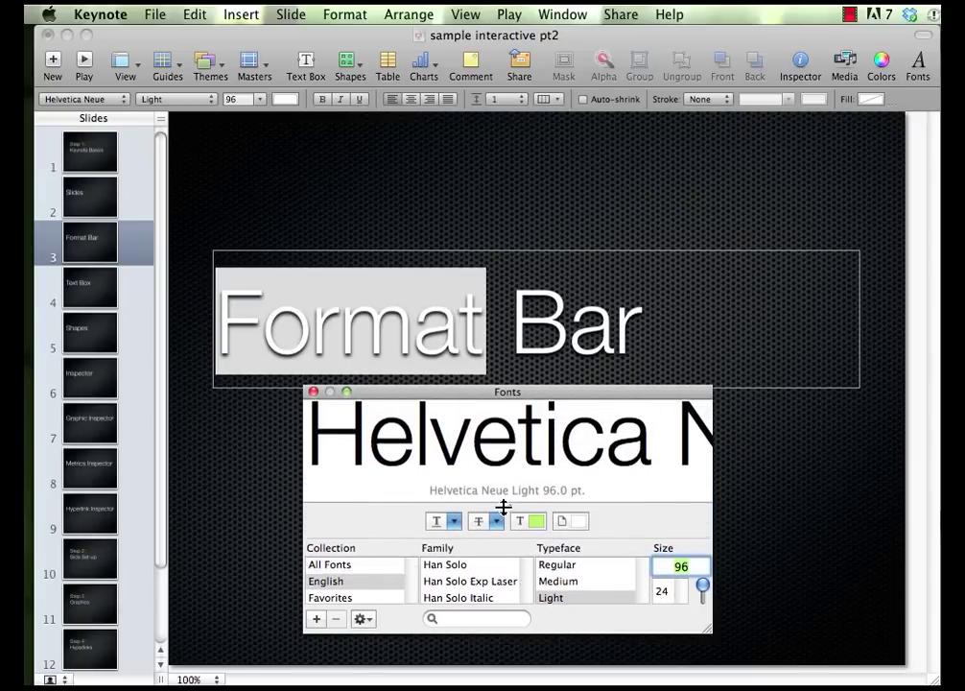
pyautogui.click(478, 566)
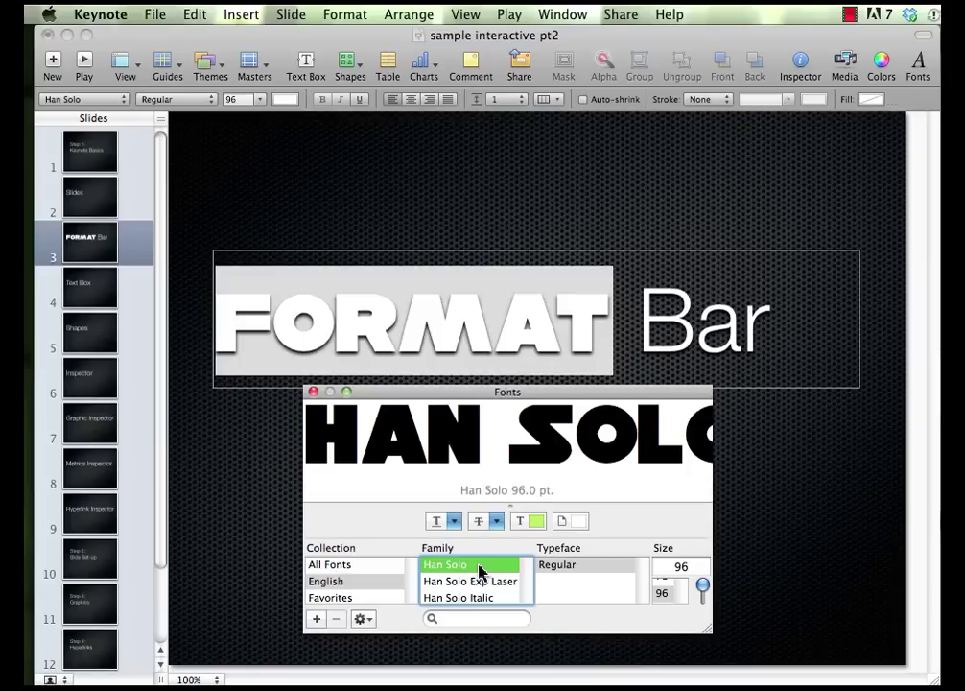
# Fill the background of the title text box with the Spring green crayon colour.
pyautogui.click(579, 524)
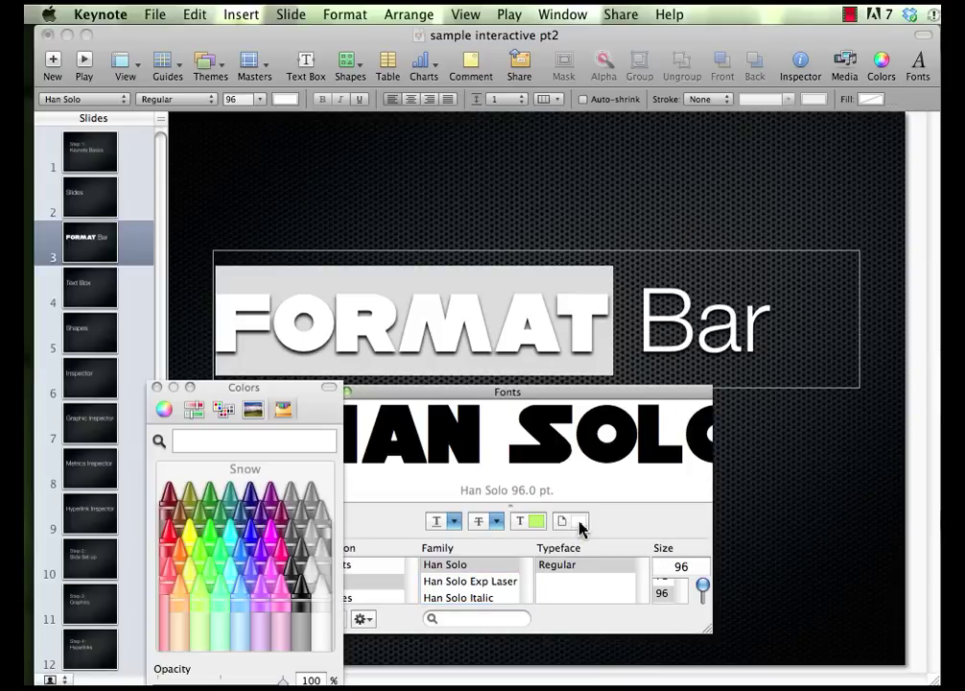
pyautogui.moveTo(209, 388); pyautogui.dragTo(89, 158)
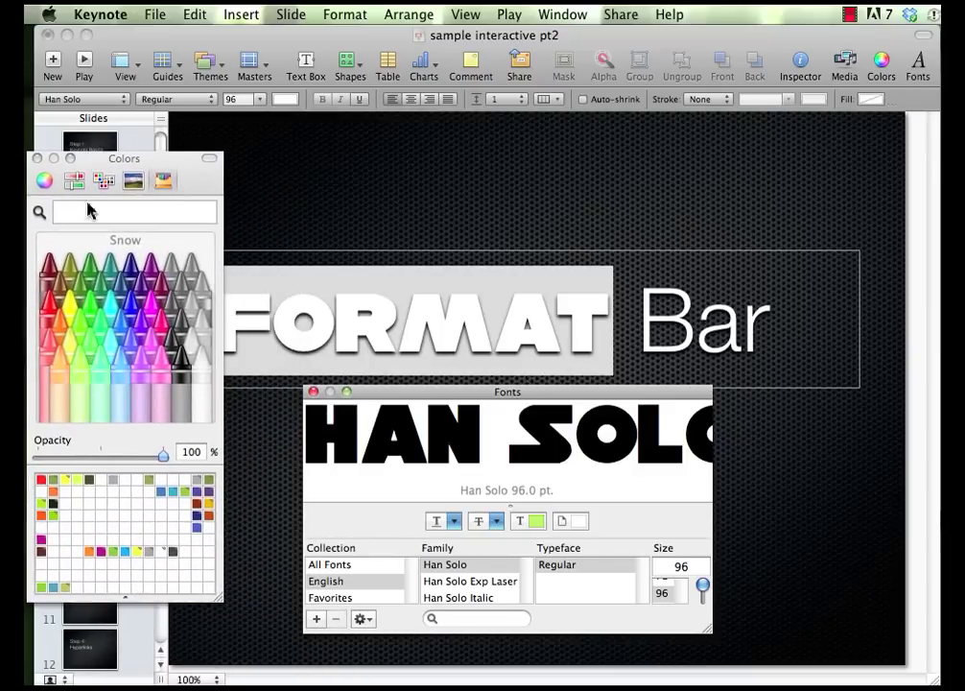
pyautogui.click(86, 308)
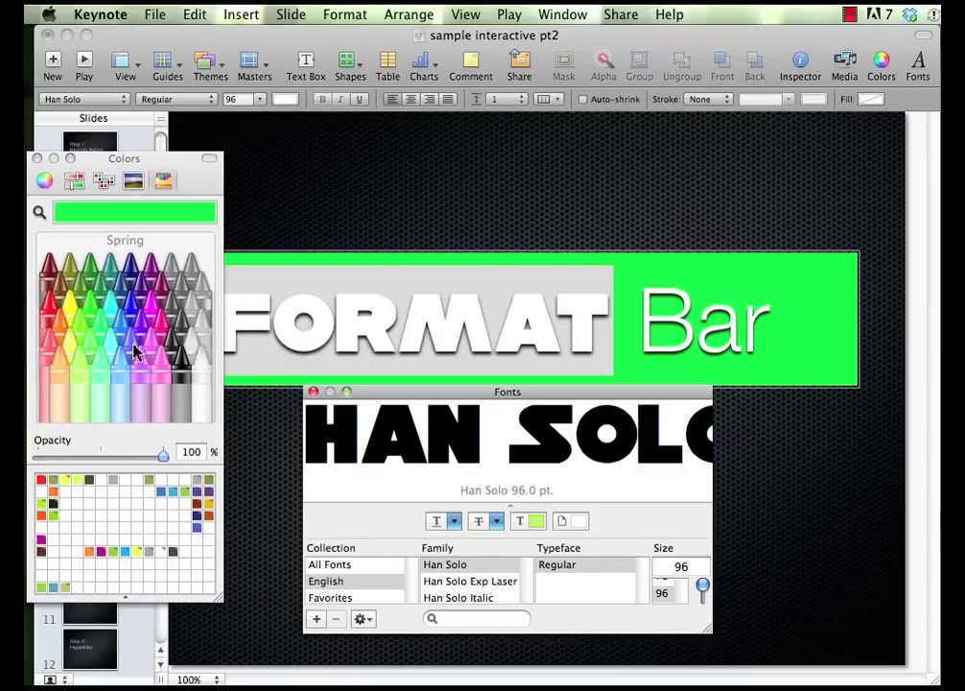
pyautogui.click(286, 528)
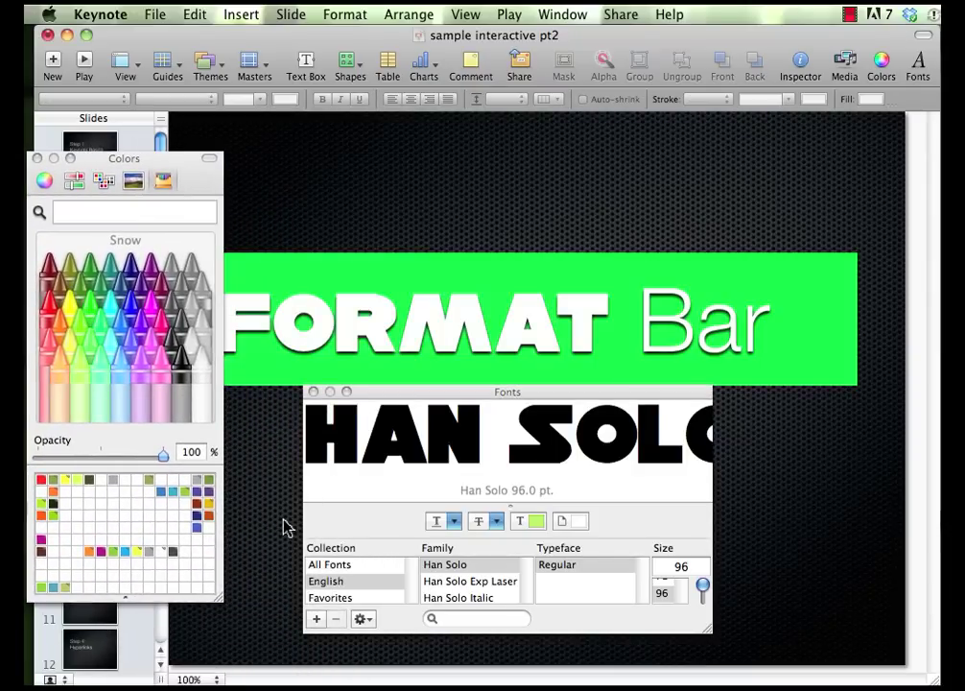
# Undo the background fill and the Han Solo font change, and close the Fonts and Colors windows.
pyautogui.press('super+z')
pyautogui.press('super+z')
pyautogui.click(311, 392)
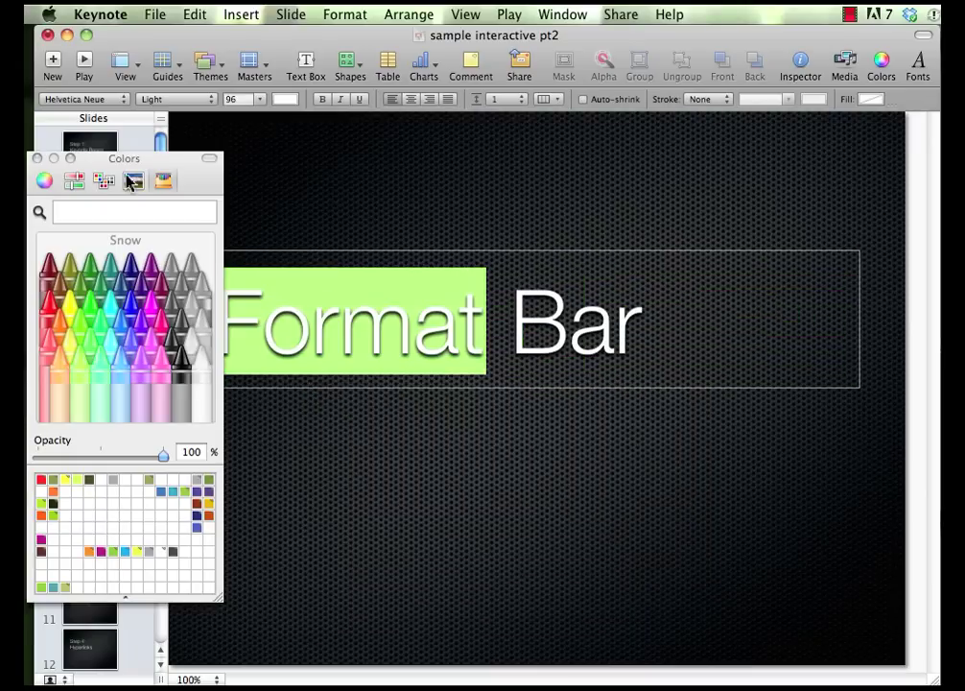
pyautogui.click(37, 158)
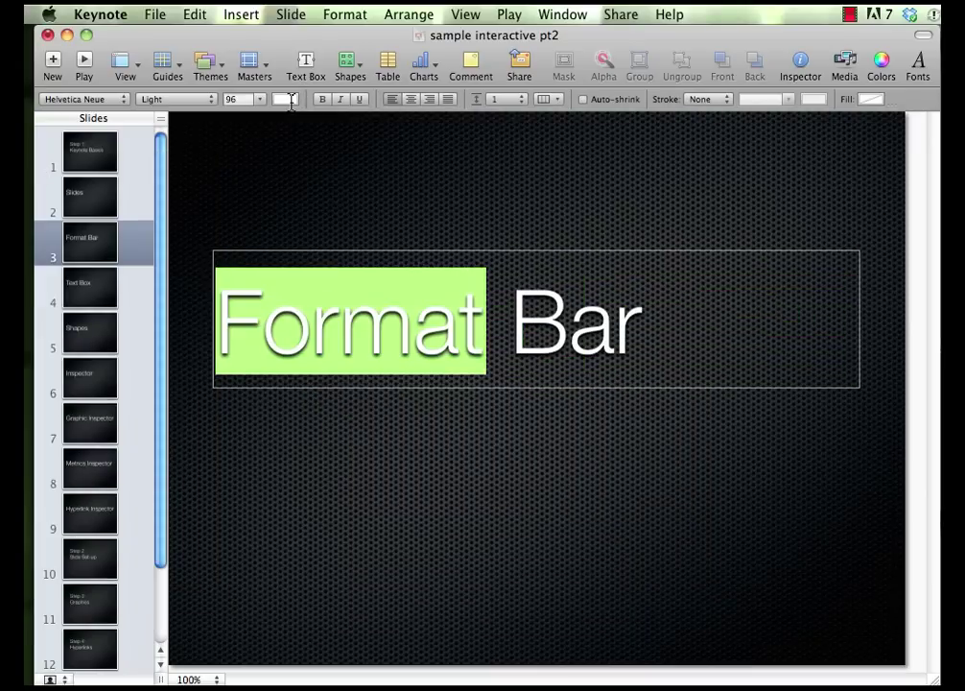
# Colour the word "Format" in the slide 3 title medium green and deselect the text.
pyautogui.click(289, 100)
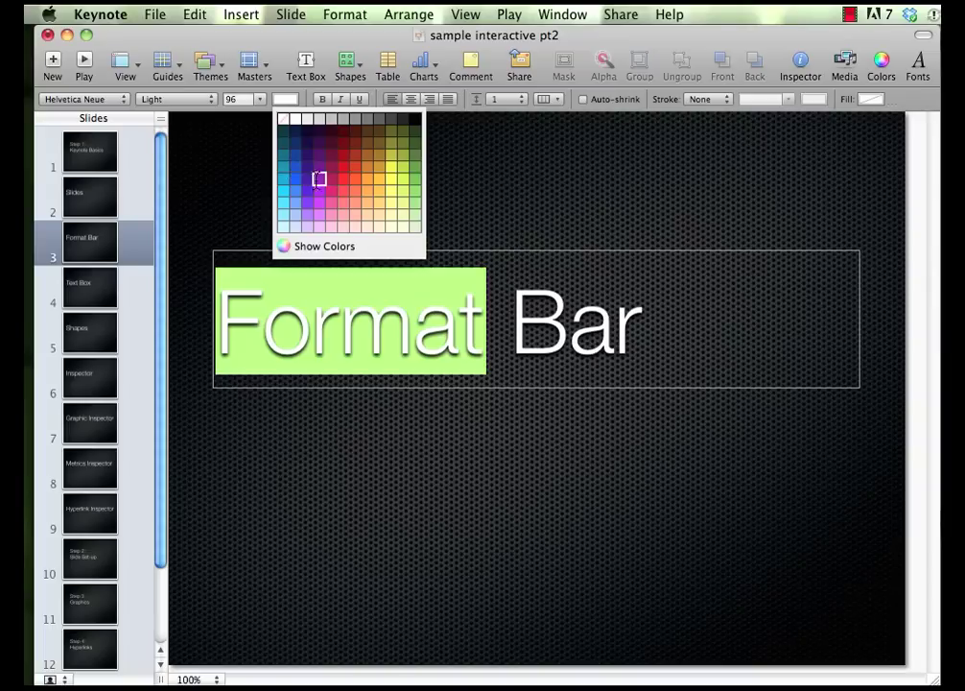
pyautogui.click(413, 177)
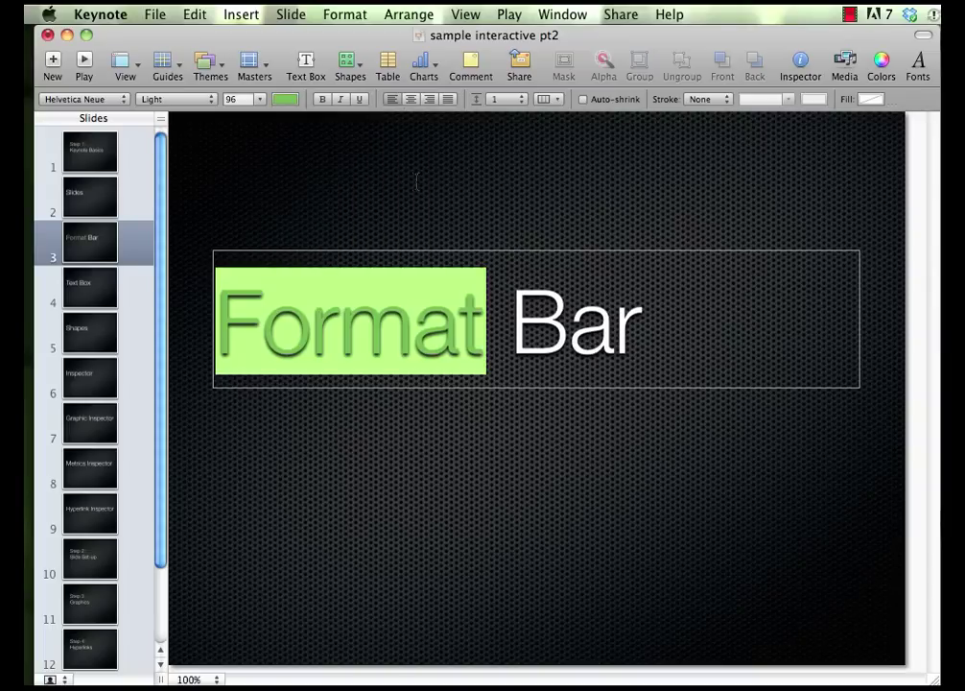
pyautogui.click(398, 209)
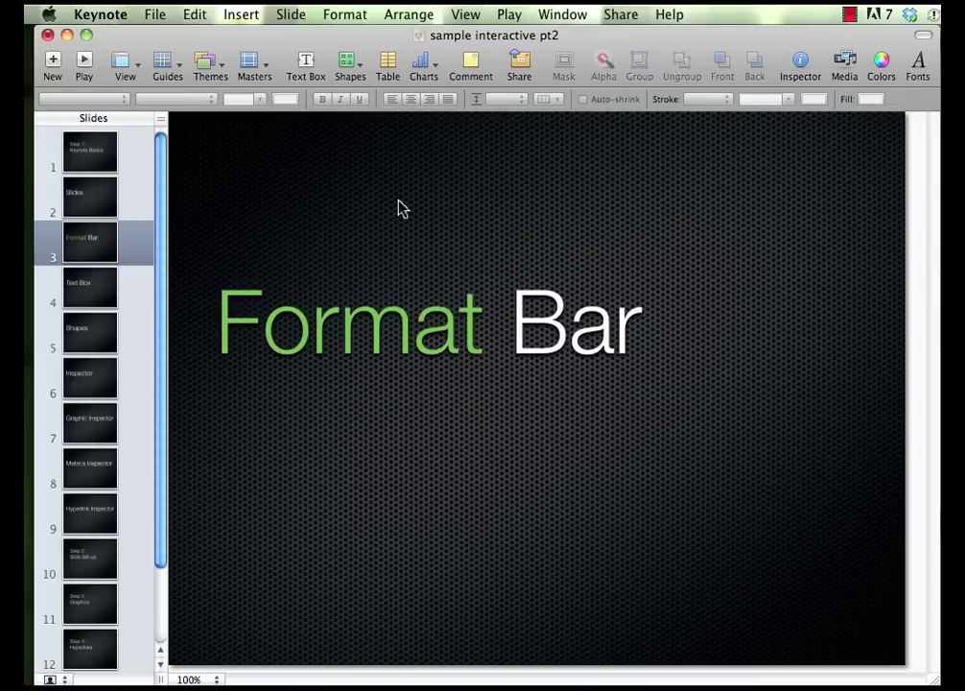
# Select the word "Format", try centre and right alignment on the title, and restore left alignment.
pyautogui.doubleClick(365, 326)
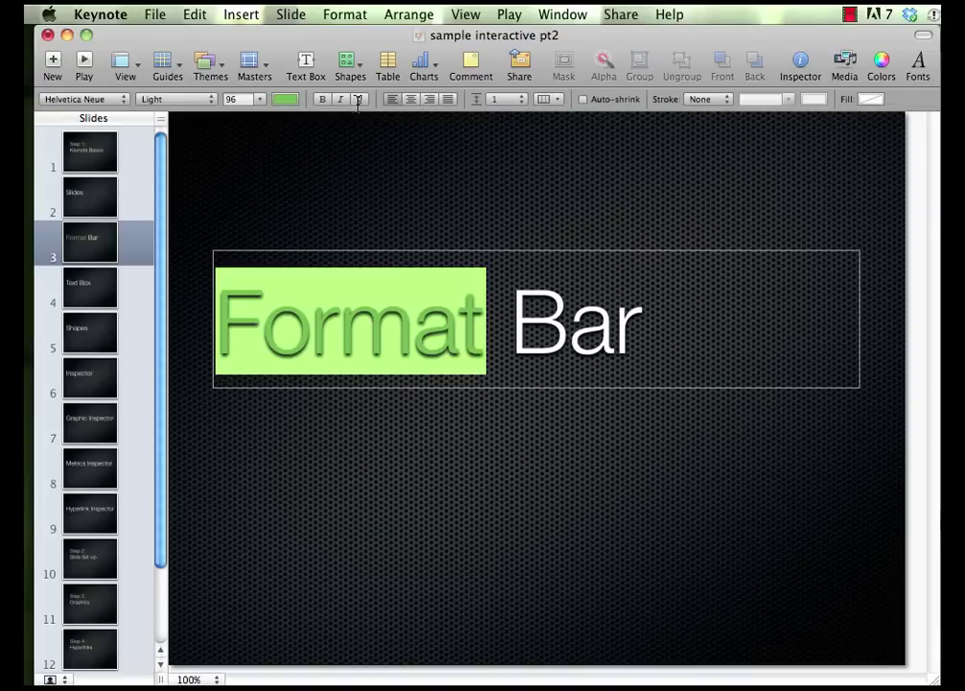
pyautogui.click(410, 100)
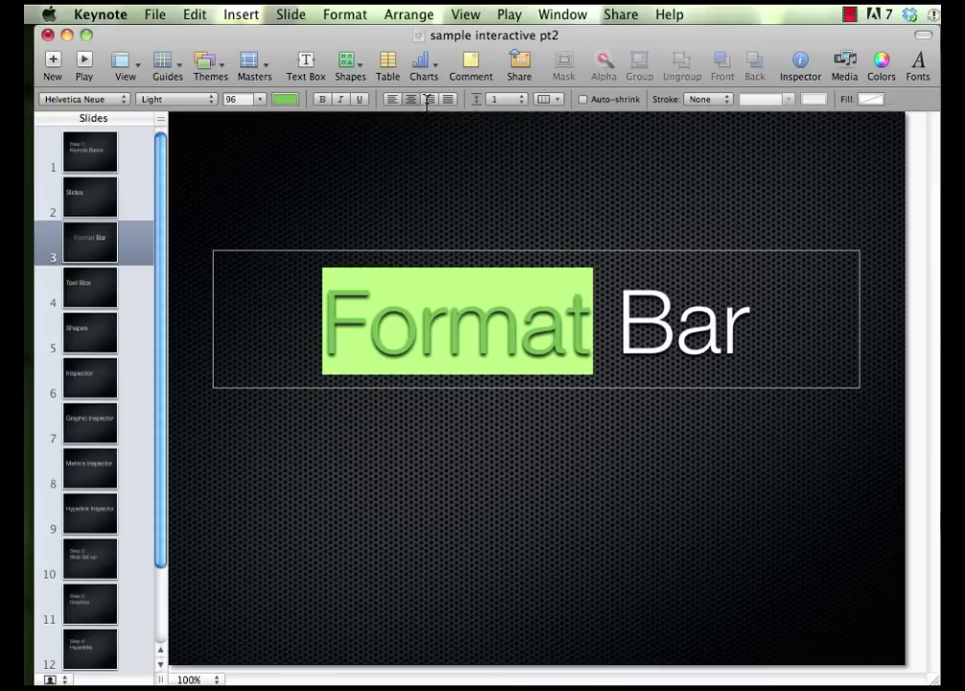
pyautogui.click(428, 99)
pyautogui.click(411, 100)
pyautogui.click(392, 99)
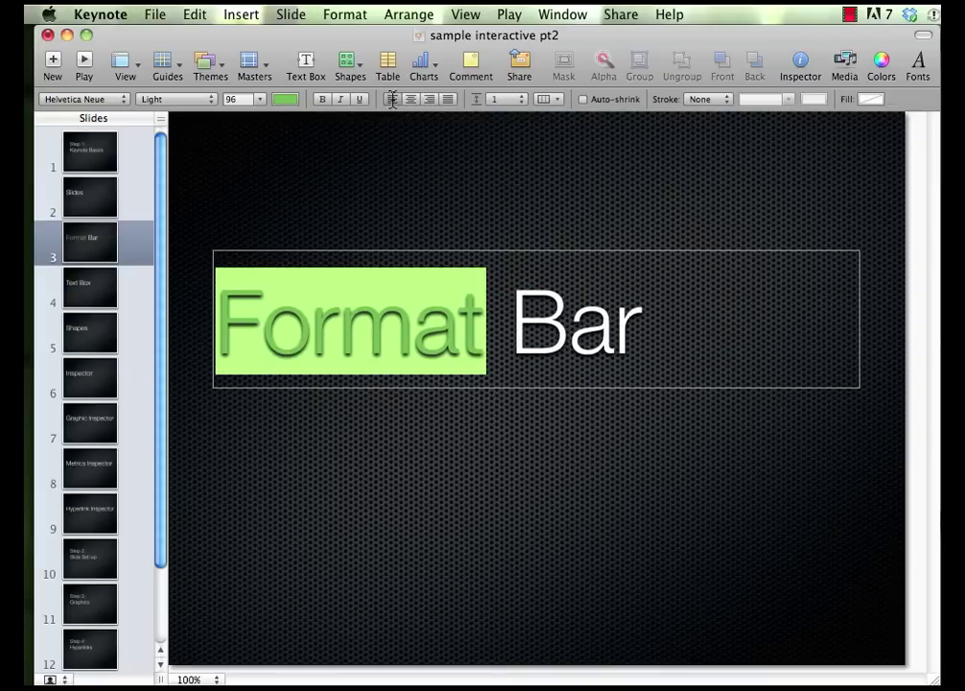
# Review the line spacing and column choices for the title text without changing either.
pyautogui.click(521, 100)
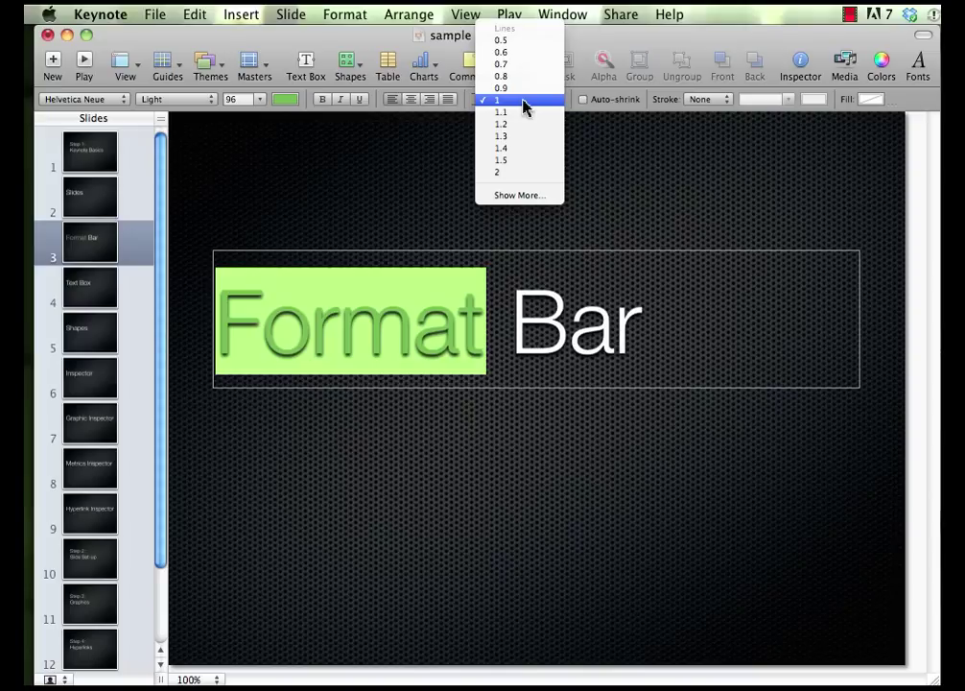
pyautogui.click(523, 103)
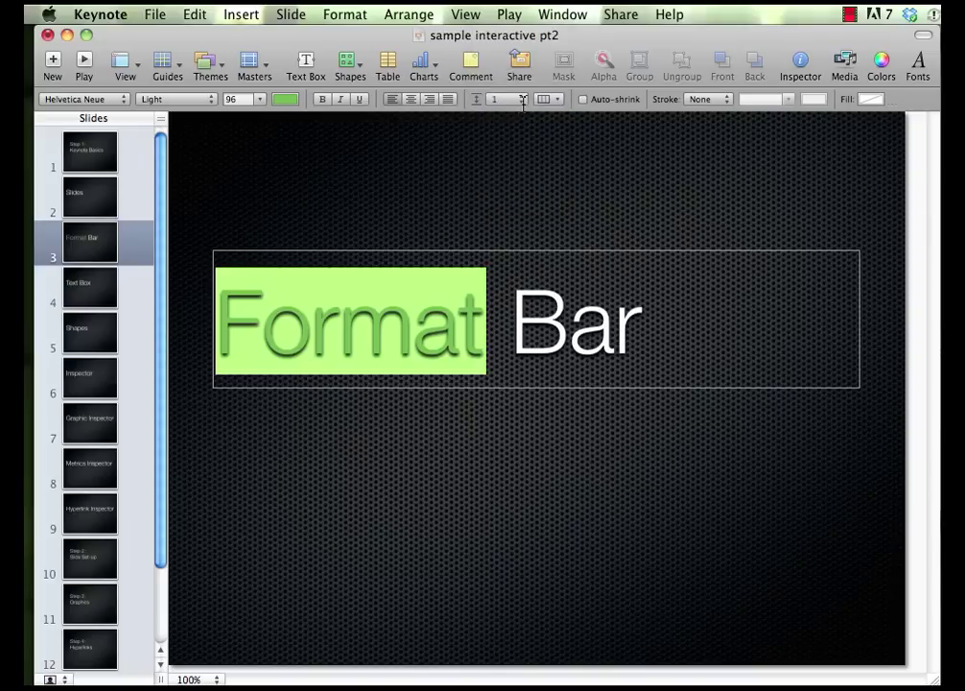
pyautogui.click(560, 99)
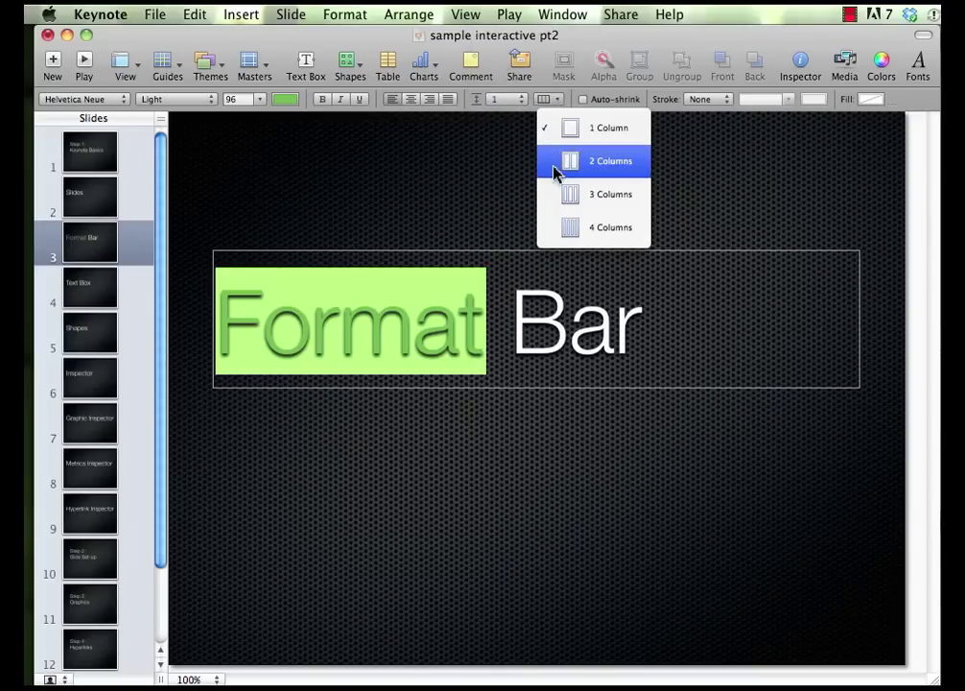
pyautogui.click(564, 102)
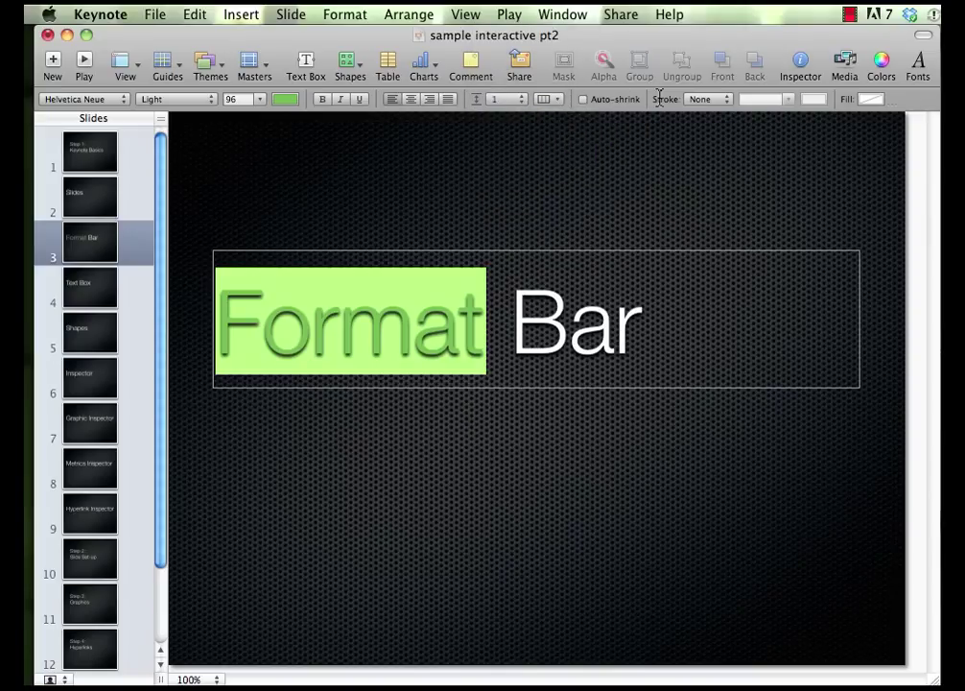
# Try a torn-edge picture-frame stroke around the title text box and undo it.
pyautogui.click(726, 100)
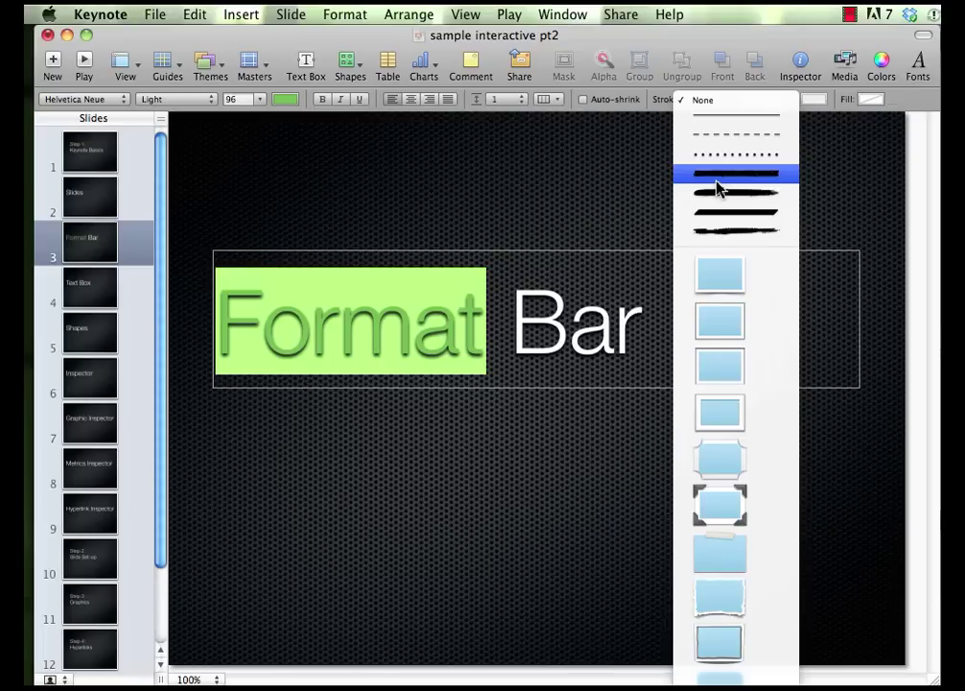
pyautogui.click(705, 604)
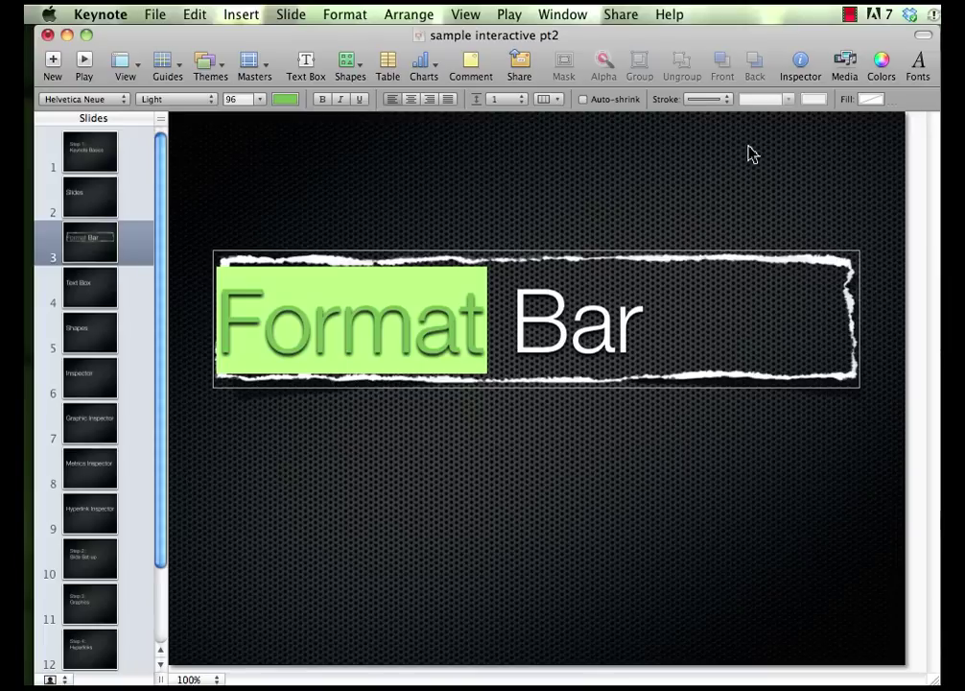
pyautogui.press('super+z')
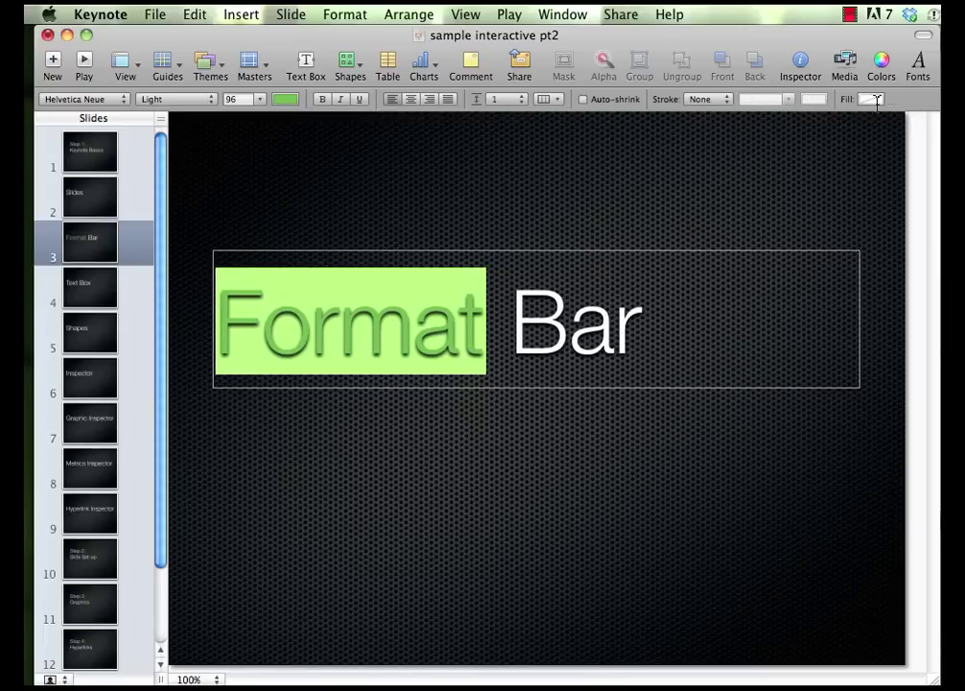
# Look over the fill colours for the title text box and switch to the Text Box slide.
pyautogui.click(873, 100)
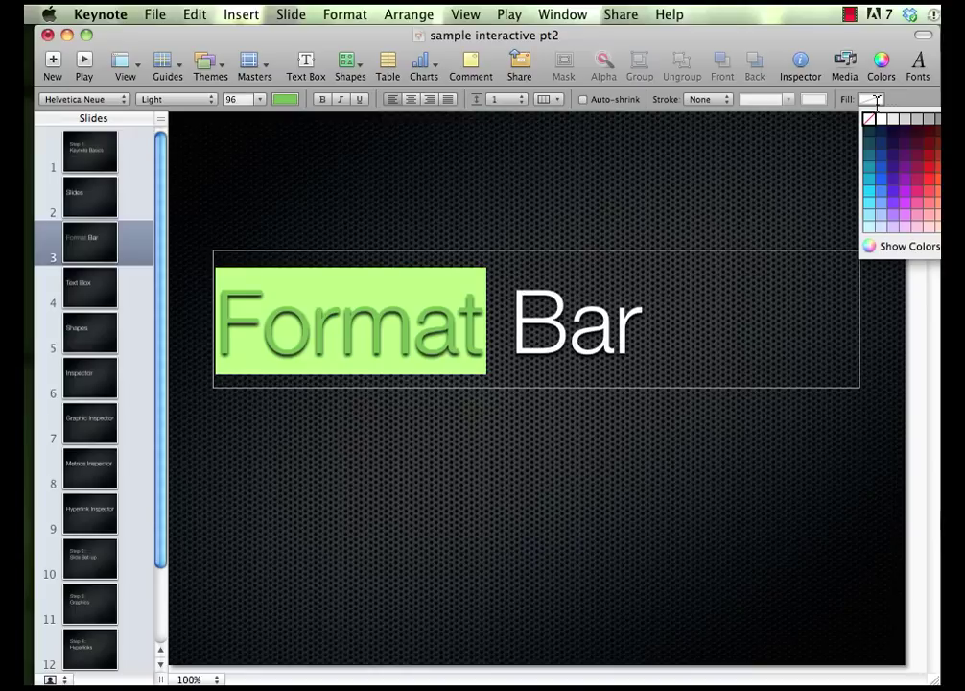
pyautogui.click(880, 155)
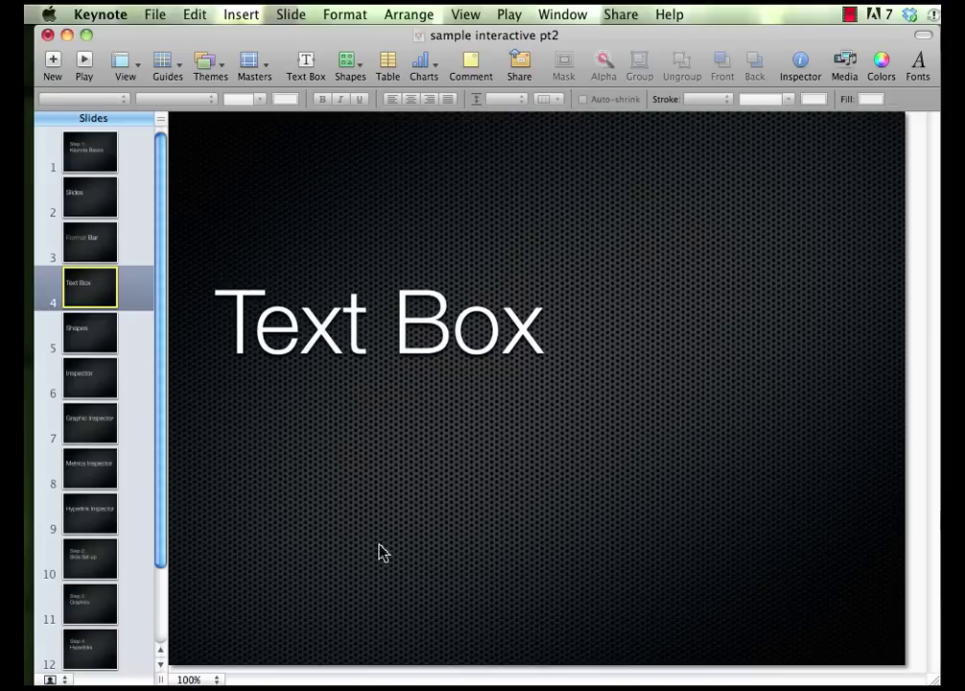
pyautogui.click(255, 443)
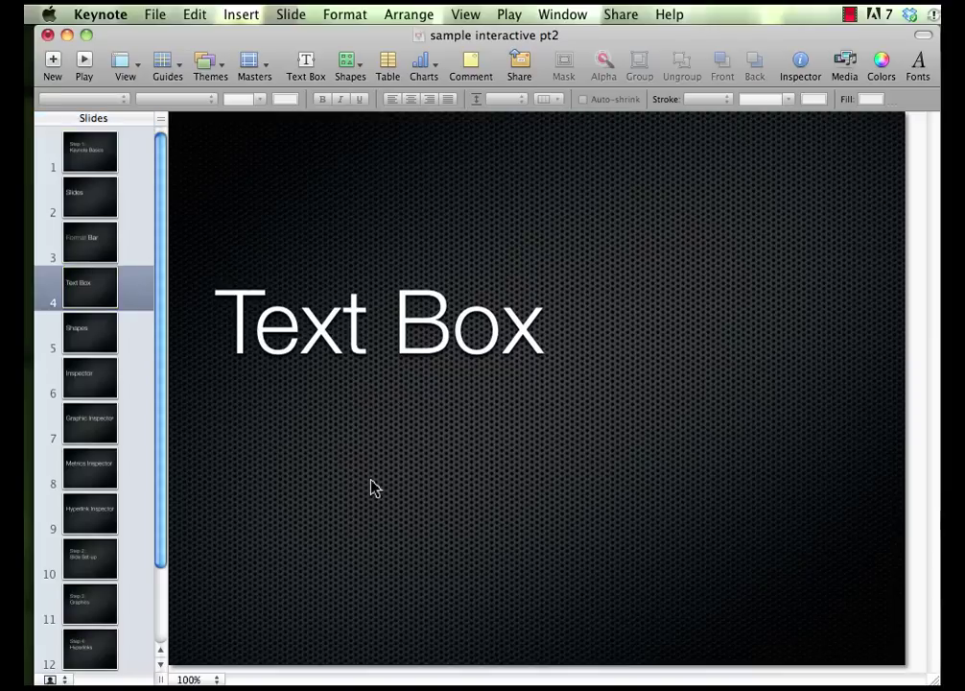
# Move the "Text Box" title slightly lower on its slide.
pyautogui.click(386, 353)
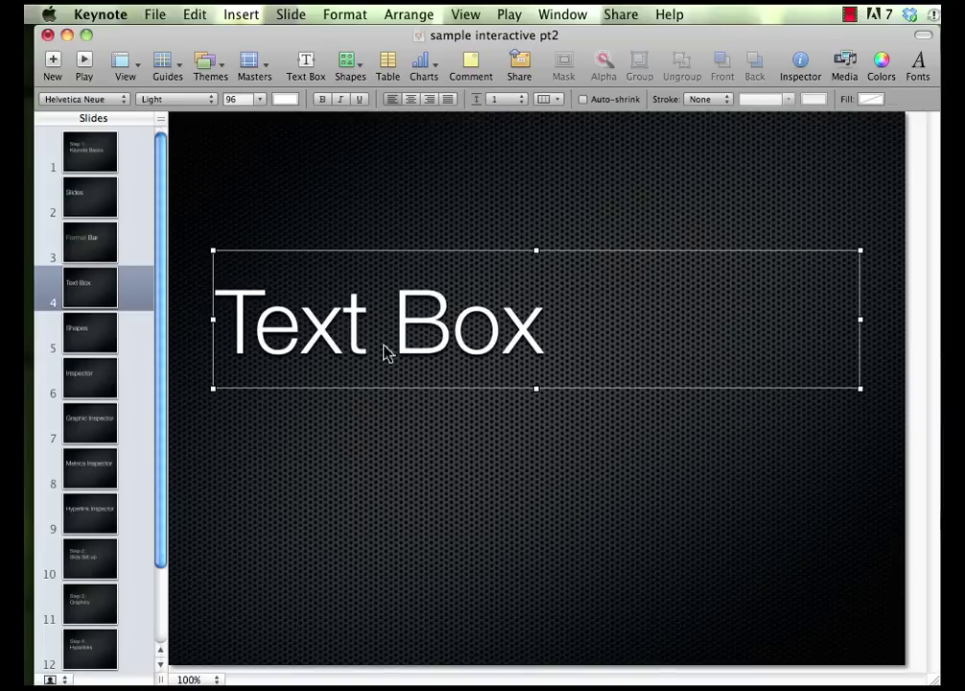
pyautogui.moveTo(387, 353); pyautogui.dragTo(380, 396)
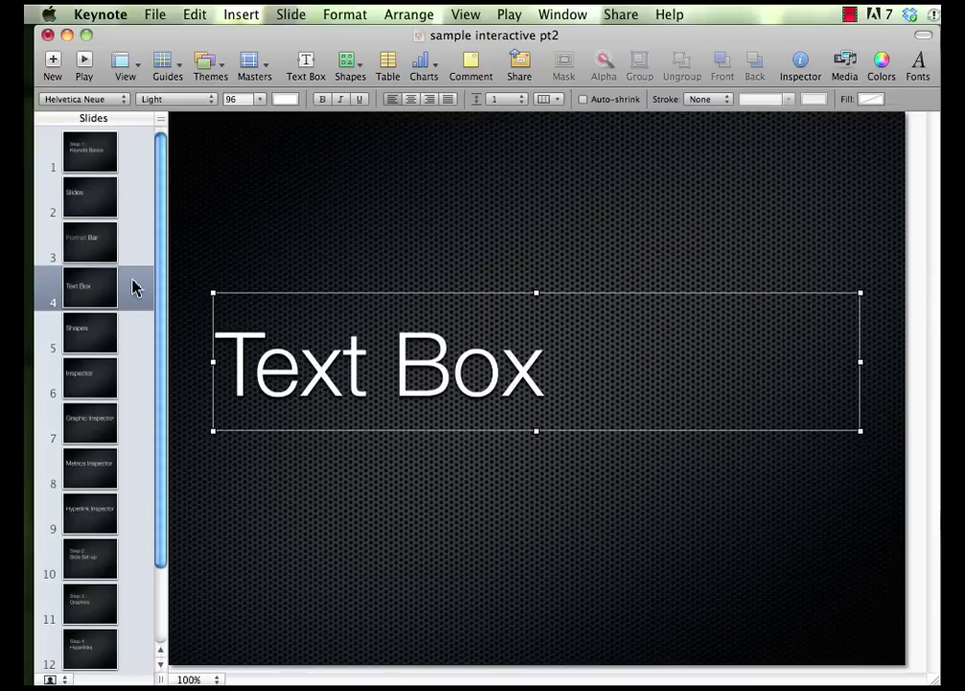
# Add a new slide after the Text Box slide and enter "Type" as its title.
pyautogui.click(133, 292)
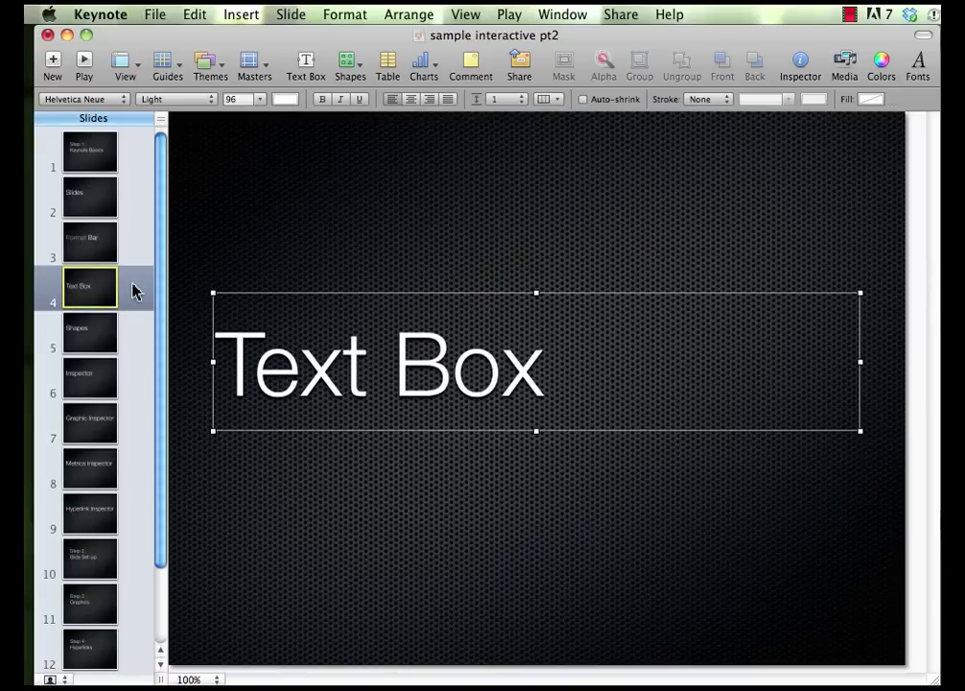
pyautogui.click(53, 63)
pyautogui.doubleClick(220, 197)
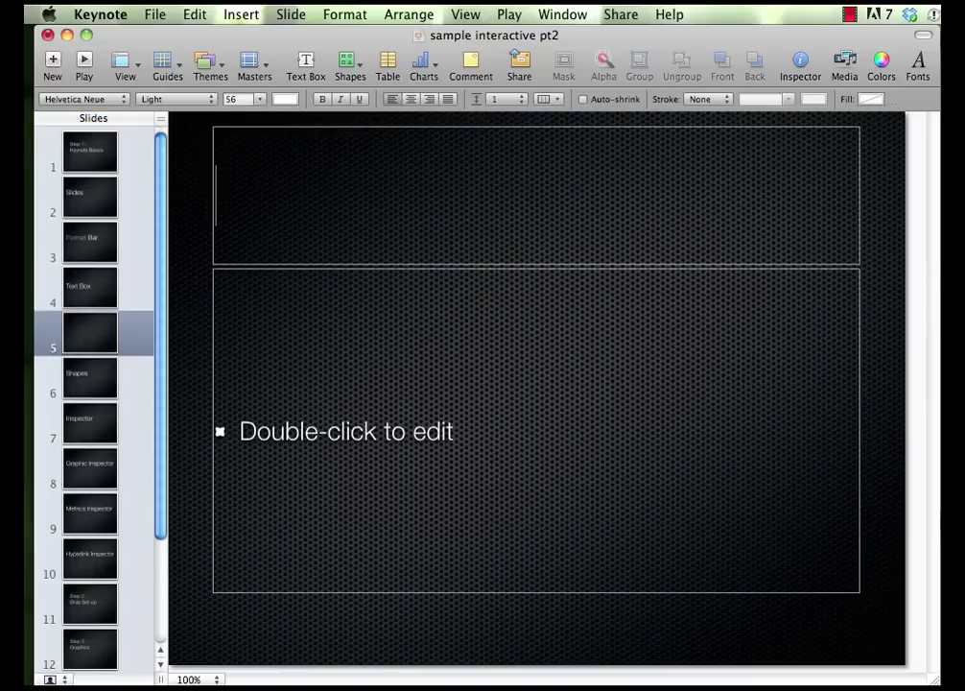
pyautogui.write('T')
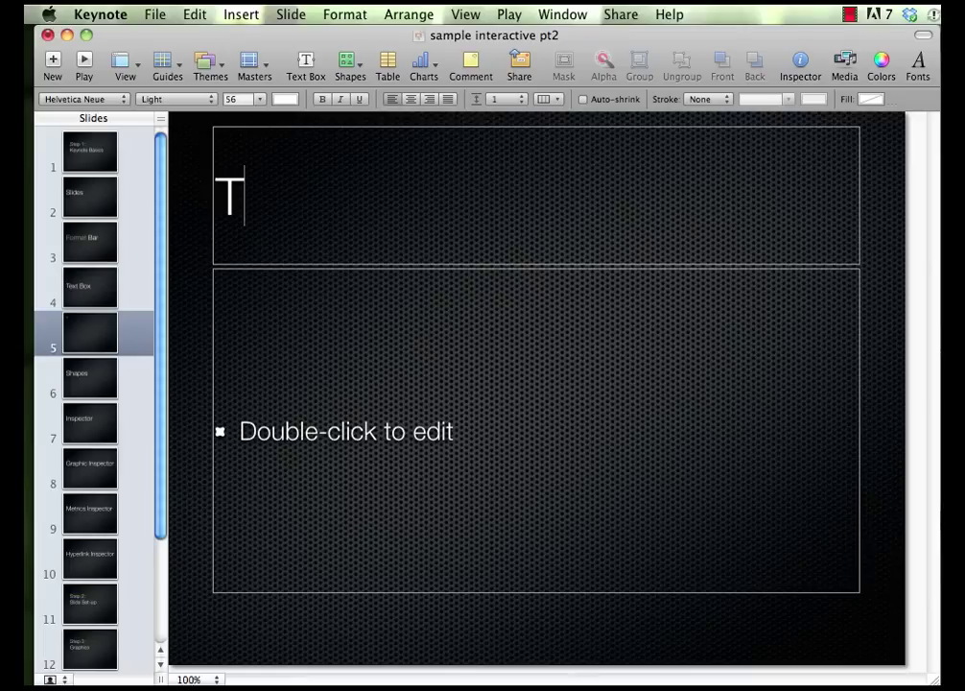
pyautogui.write('ype')
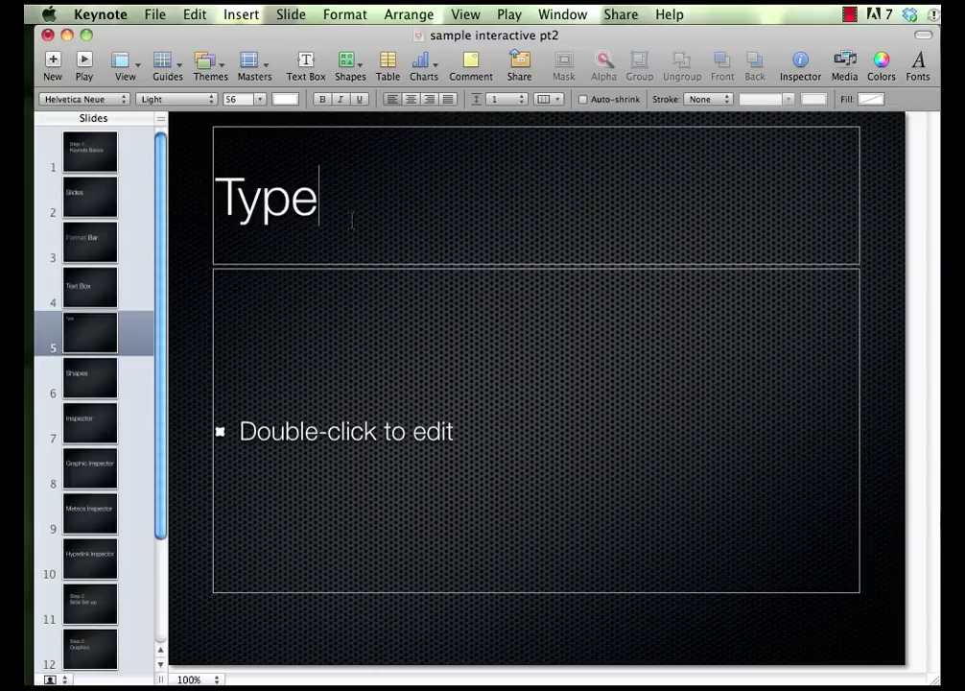
# Delete the bulleted body placeholder and the title box from the new slide to leave it blank.
pyautogui.click(263, 314)
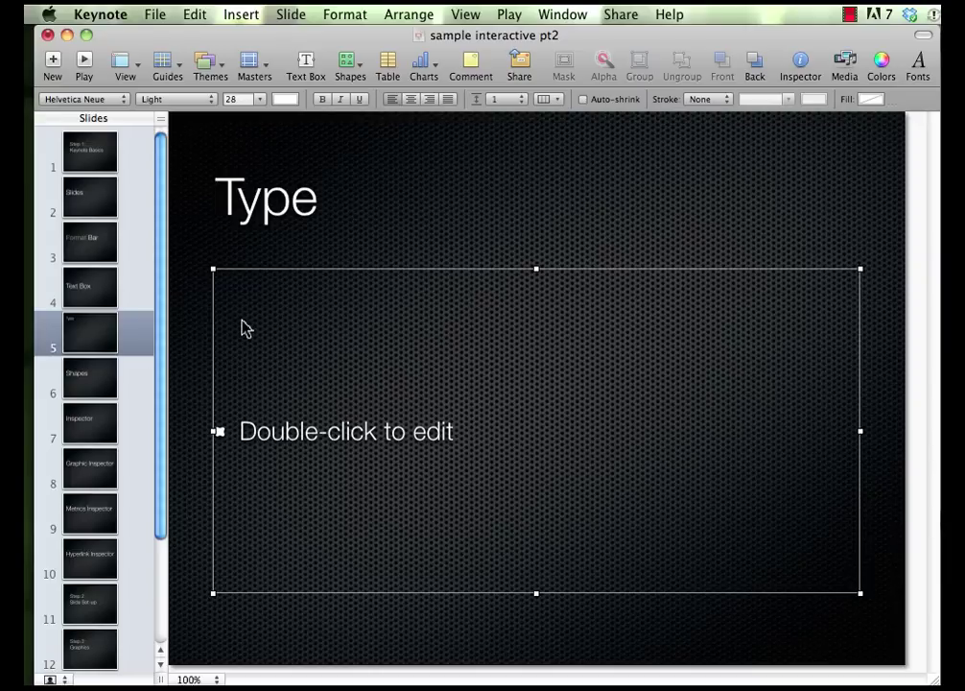
pyautogui.press('BackSpace')
pyautogui.click(296, 247)
pyautogui.press('BackSpace')
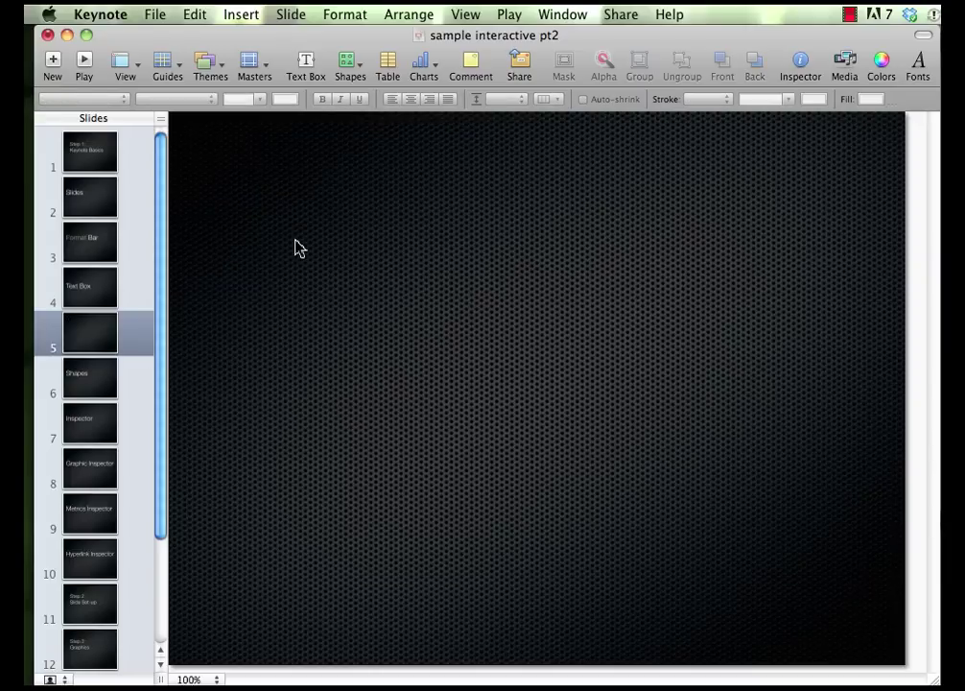
# Insert a free text box on the blank slide and shift it slightly up and to the left.
pyautogui.click(307, 65)
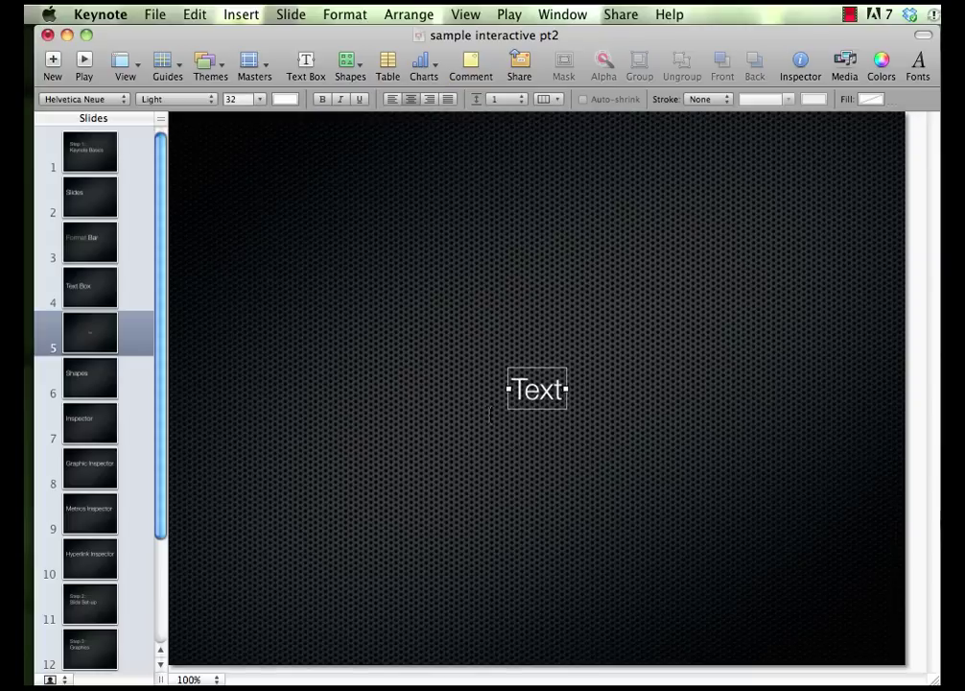
pyautogui.moveTo(544, 391); pyautogui.dragTo(515, 350)
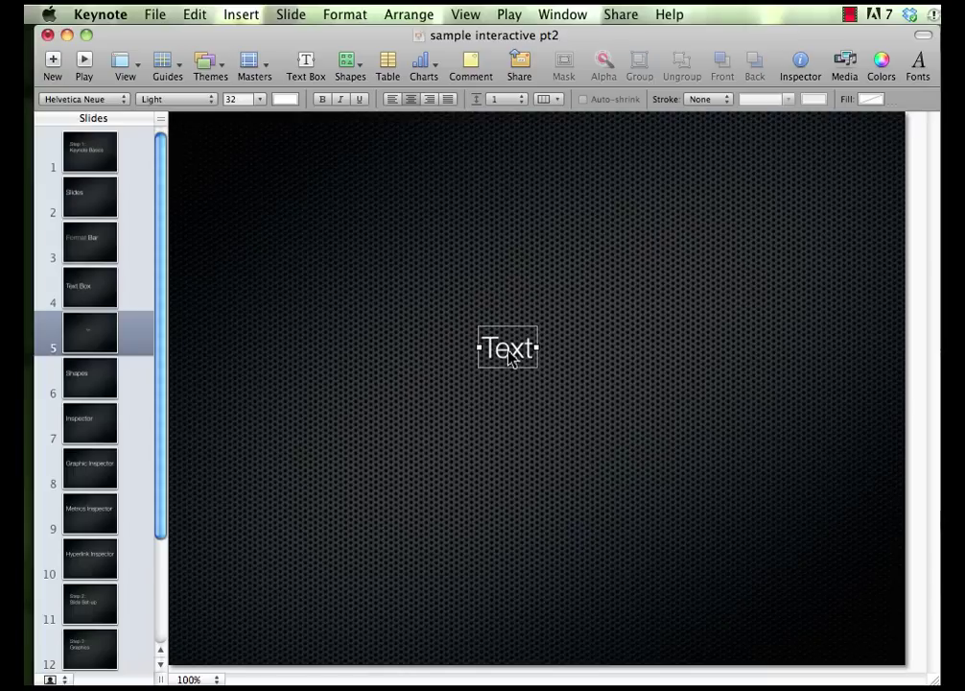
# Replace the sample text in the new text box with "HELLO".
pyautogui.click(500, 426)
pyautogui.click(507, 365)
pyautogui.doubleClick(505, 359)
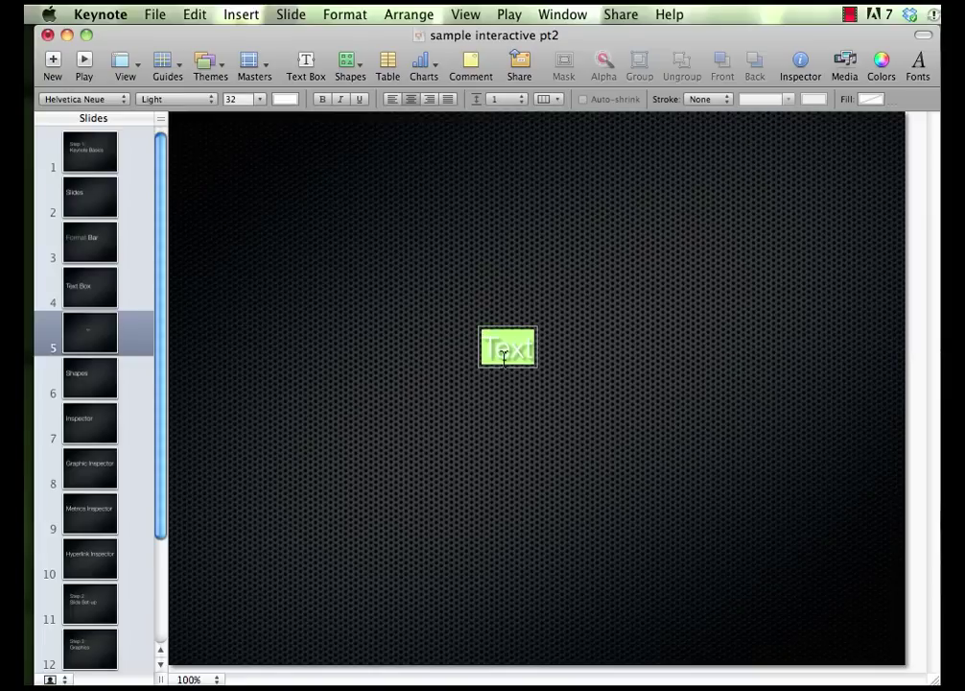
pyautogui.write('HELLO')
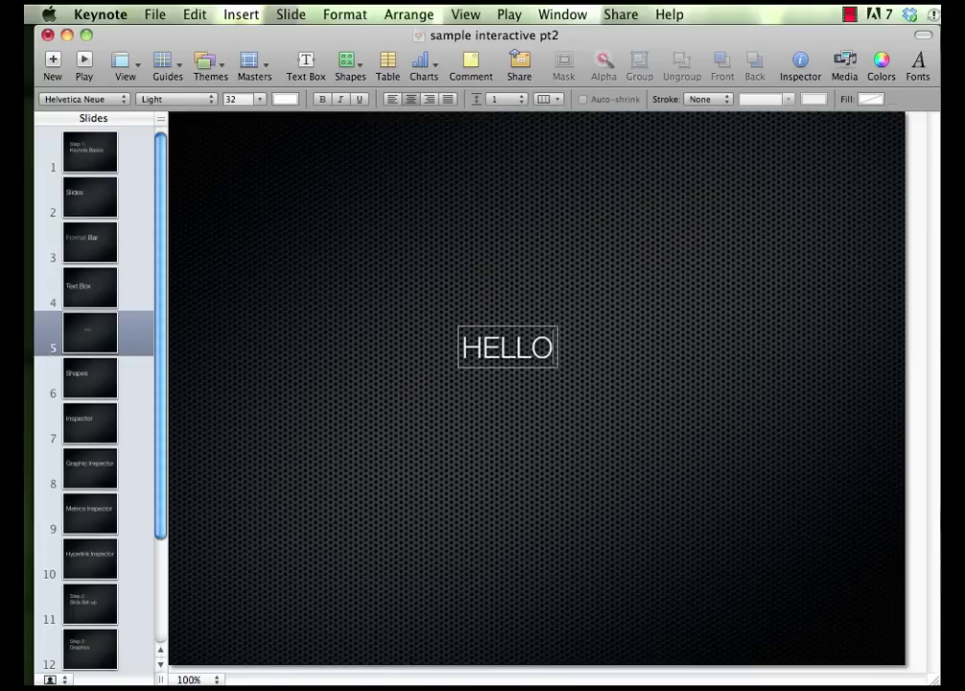
pyautogui.click(538, 483)
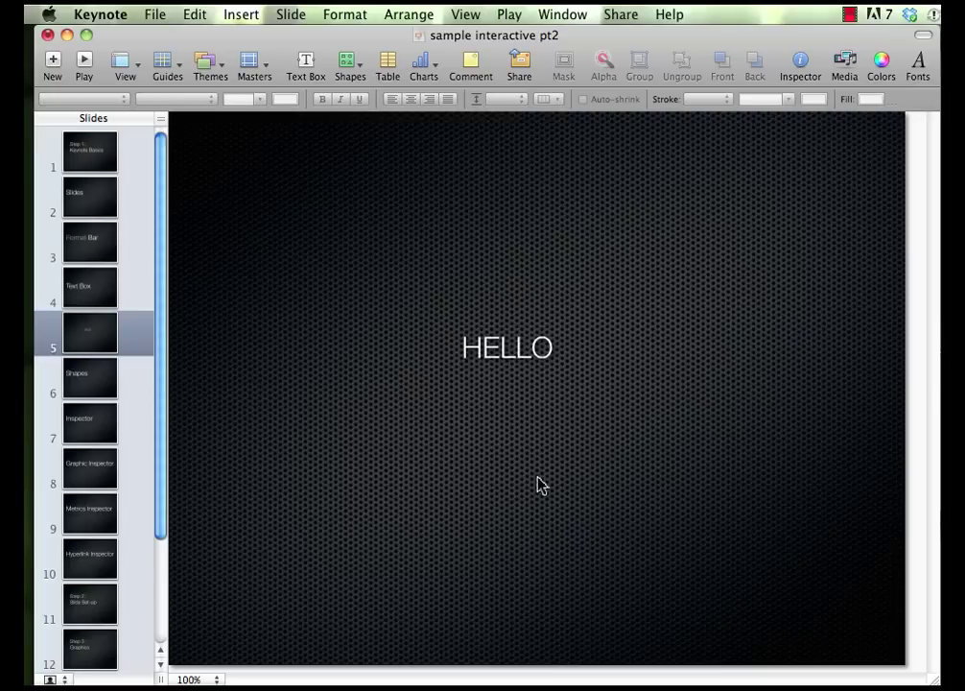
# Move the "HELLO" text box towards the upper-left area of the slide.
pyautogui.click(495, 349)
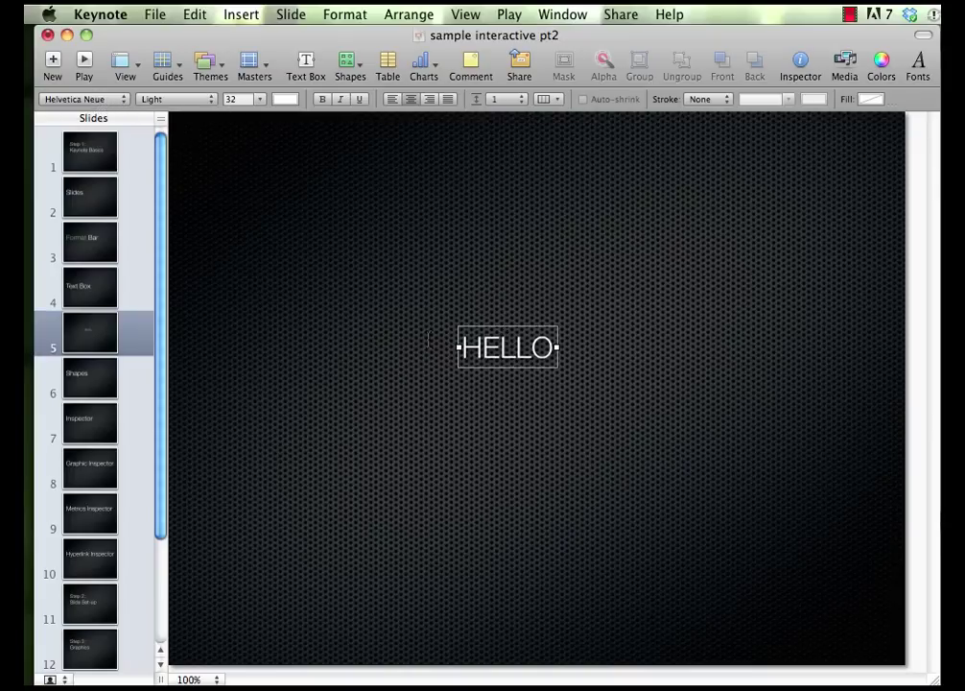
pyautogui.click(515, 323)
pyautogui.moveTo(515, 350); pyautogui.dragTo(275, 257)
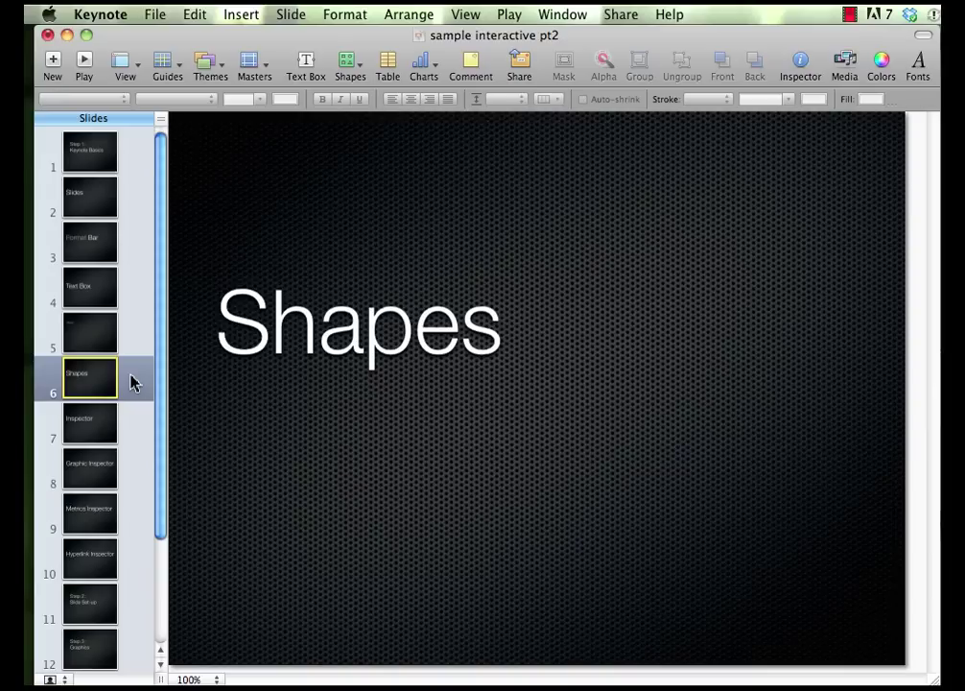
# Place a double-headed arrow at 50% opacity just below the end of the title on the Shapes slide.
pyautogui.click(351, 69)
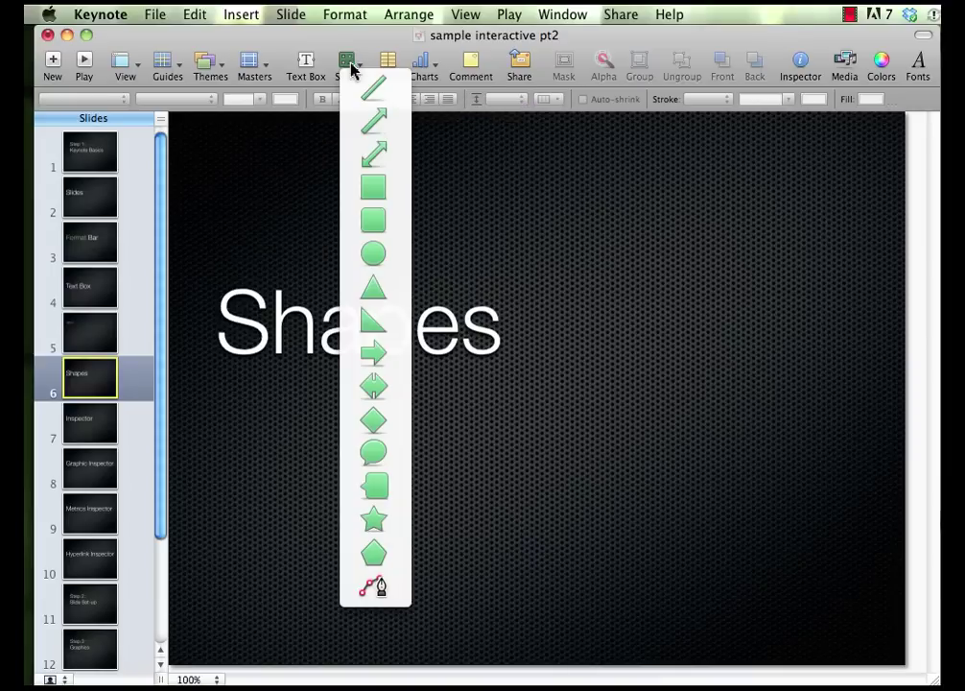
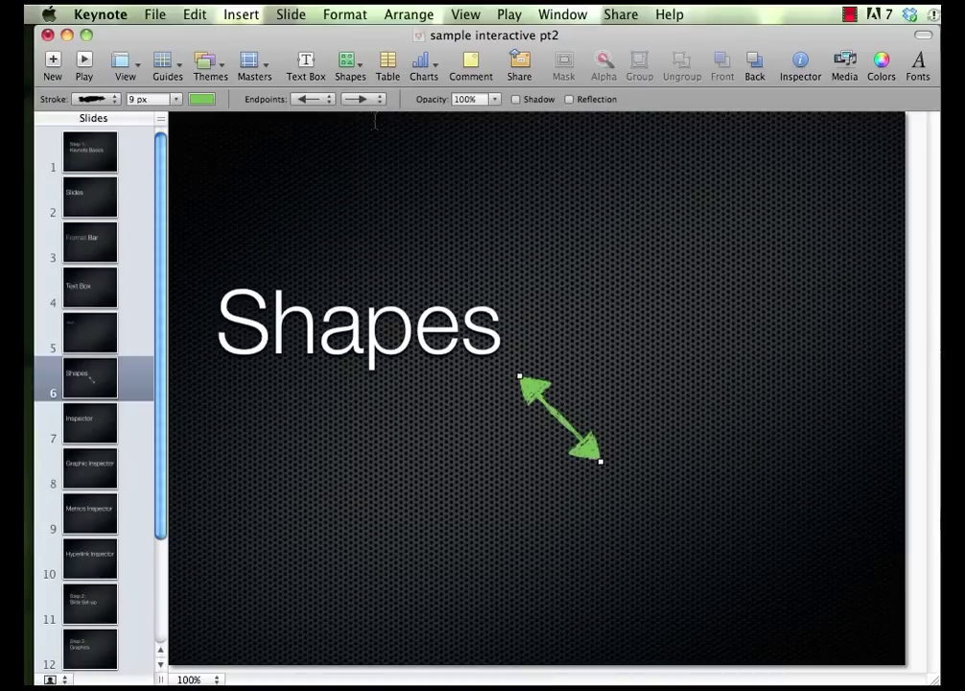
pyautogui.click(495, 100)
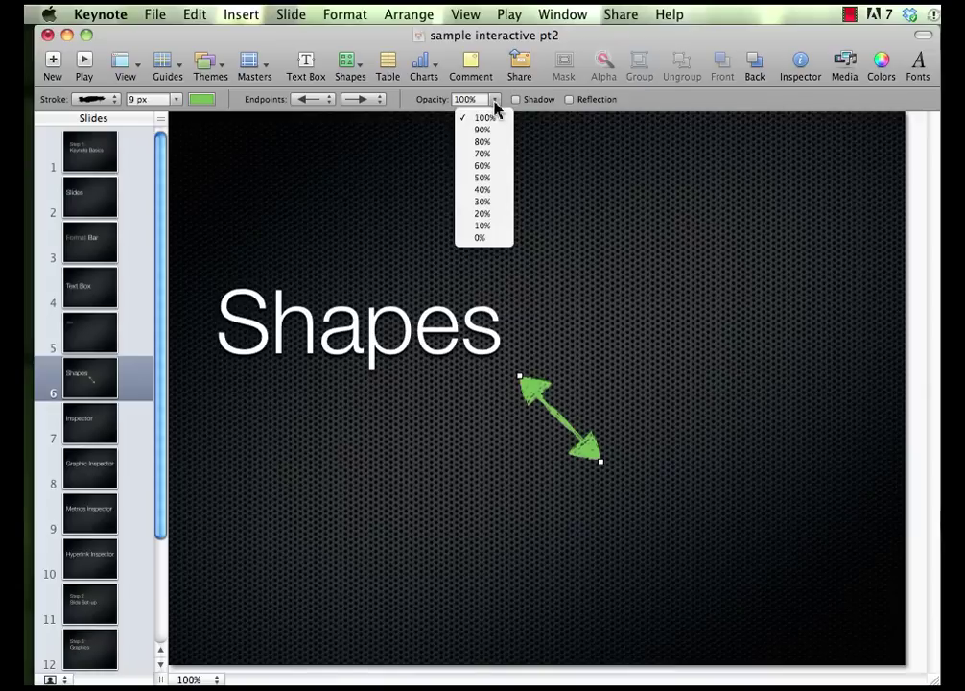
pyautogui.click(491, 185)
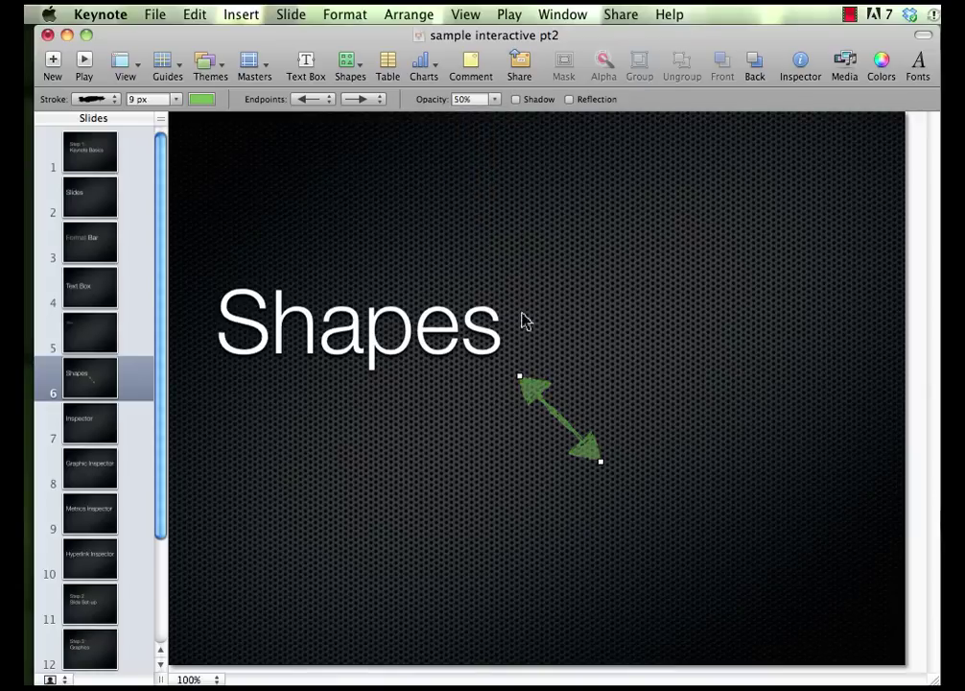
pyautogui.moveTo(525, 381)
pyautogui.mouseDown()
pyautogui.moveTo(459, 317)
pyautogui.moveTo(491, 313)
pyautogui.moveTo(509, 331)
pyautogui.moveTo(508, 369)
pyautogui.mouseUp()
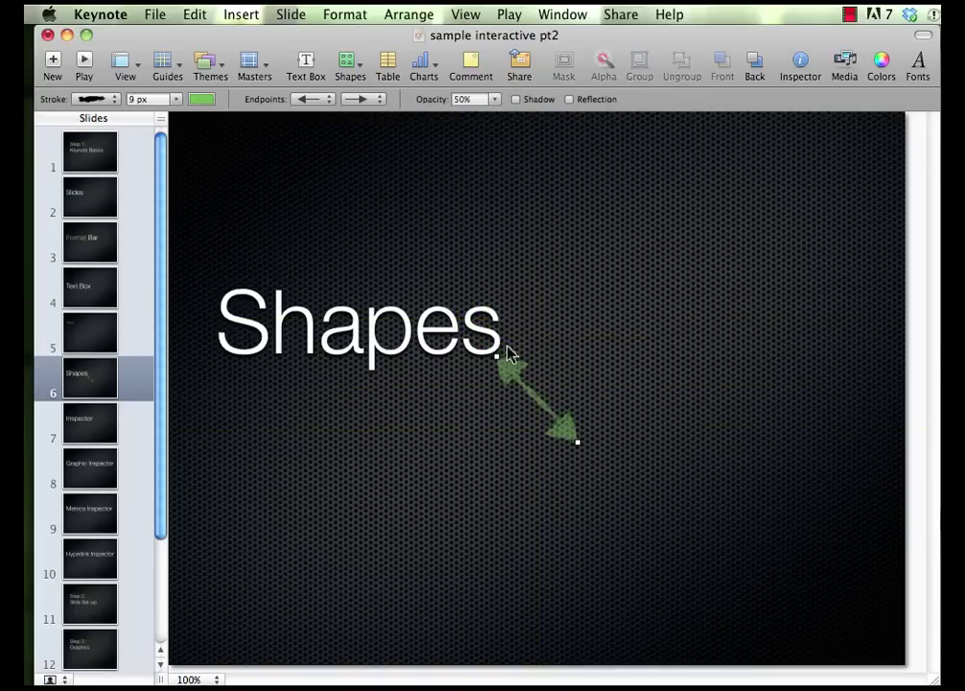
# Turn on shadow and reflection for the double-headed arrow and set its opacity to 100%.
pyautogui.click(515, 100)
pyautogui.click(570, 100)
pyautogui.click(495, 99)
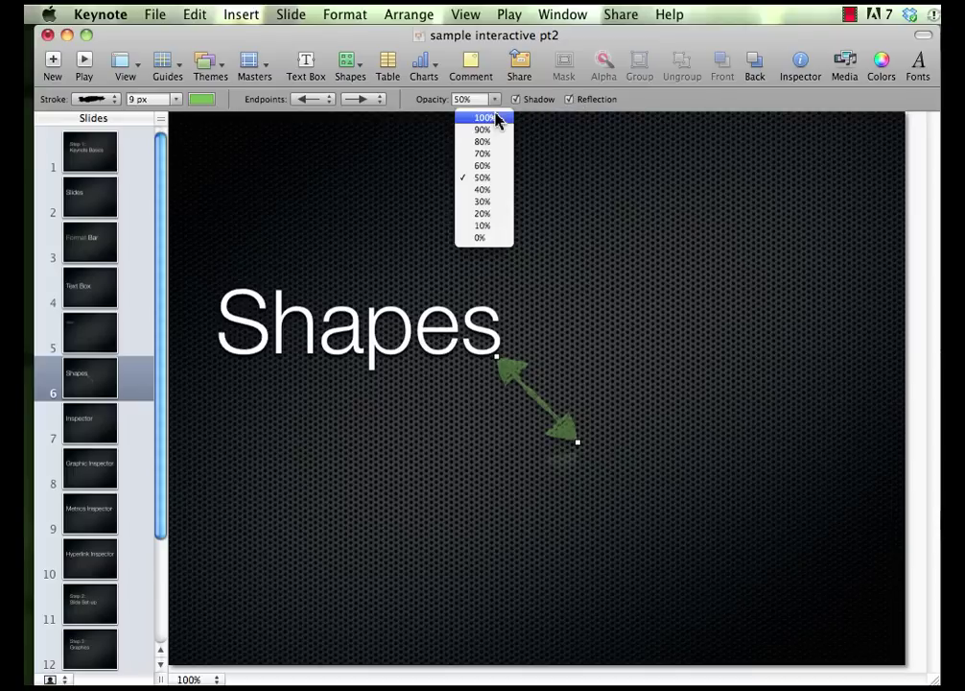
pyautogui.click(493, 120)
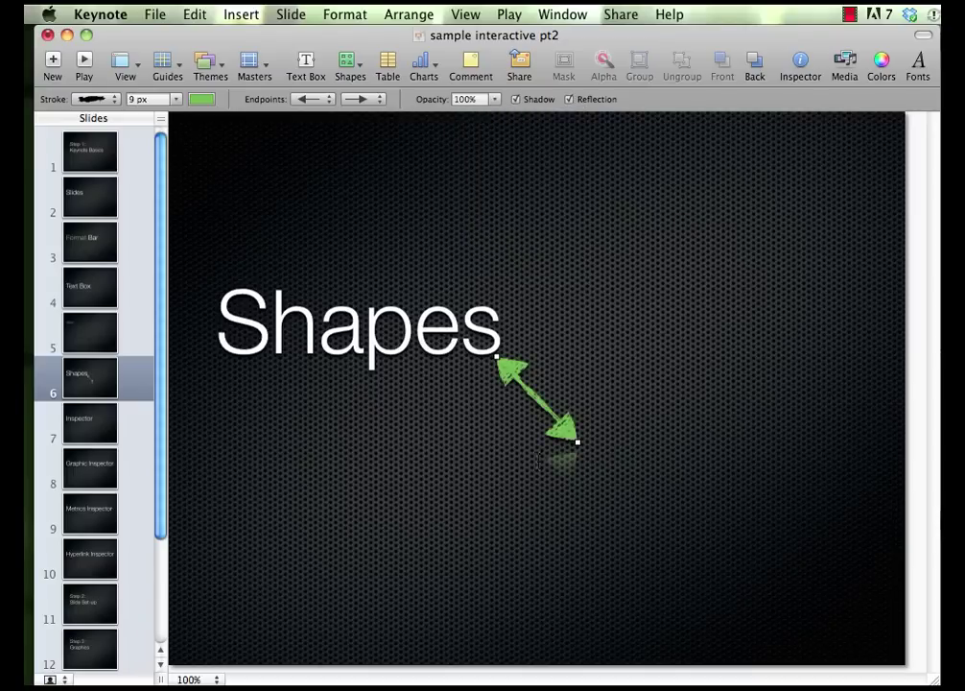
# Delete the double-headed arrow from the Shapes slide.
pyautogui.moveTo(513, 375); pyautogui.dragTo(525, 381)
pyautogui.press('Delete')
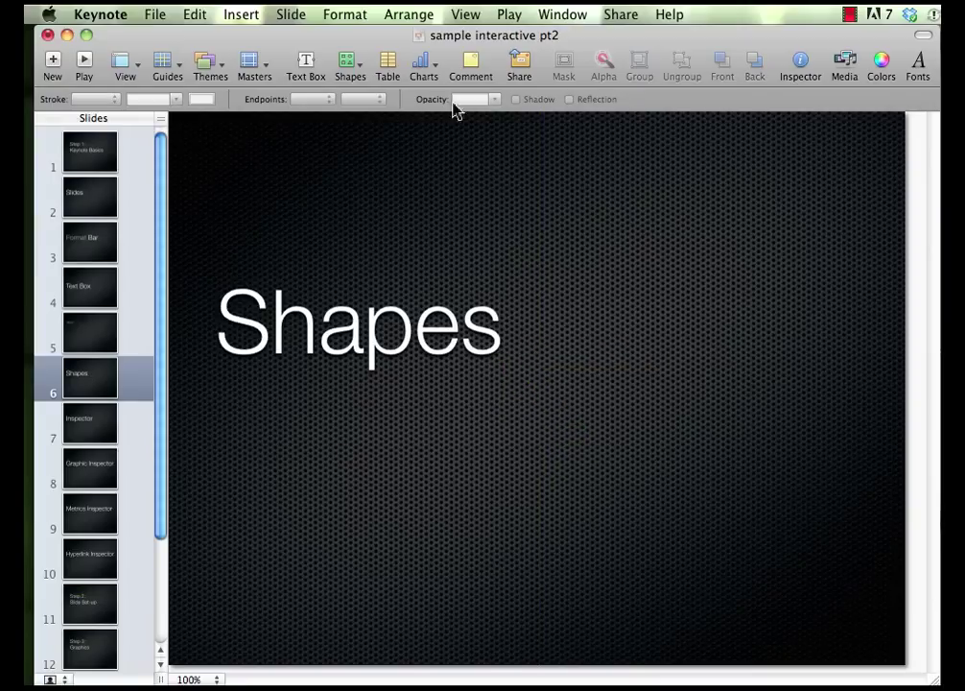
# Insert a round speech bubble up and to the right of the "Shapes" title and enlarge it into a wide oval.
pyautogui.click(351, 62)
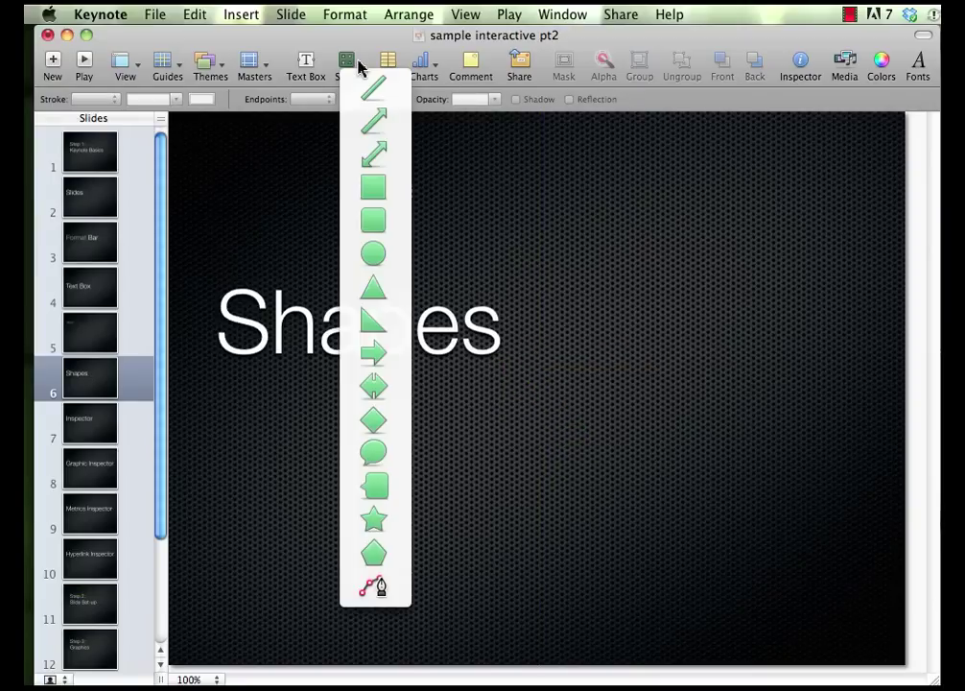
pyautogui.click(362, 468)
pyautogui.moveTo(529, 398); pyautogui.dragTo(576, 269)
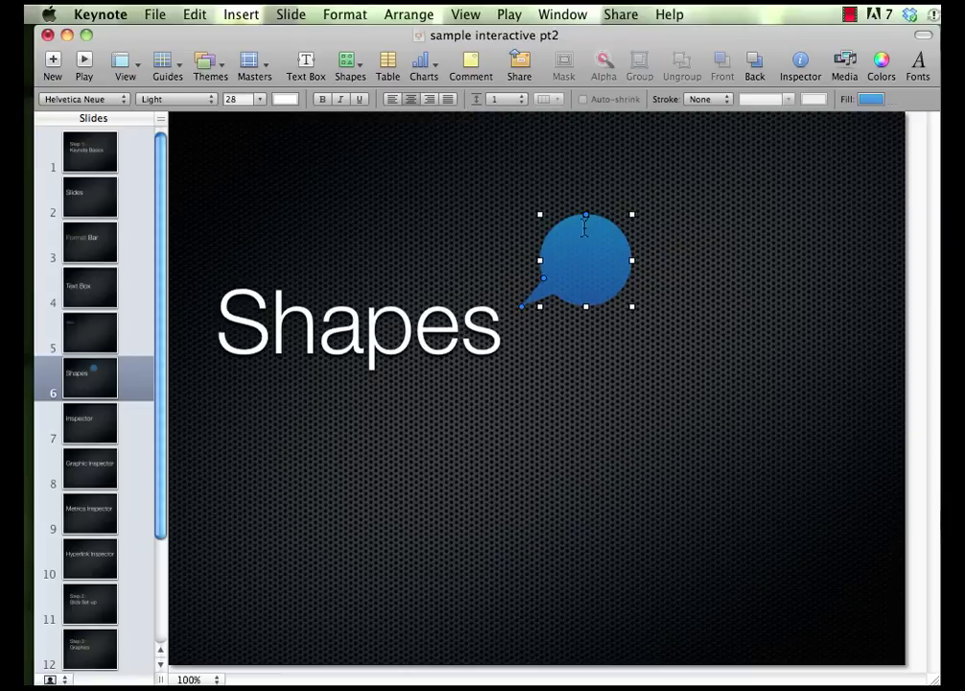
pyautogui.moveTo(631, 214); pyautogui.dragTo(698, 165)
pyautogui.moveTo(630, 280); pyautogui.dragTo(622, 332)
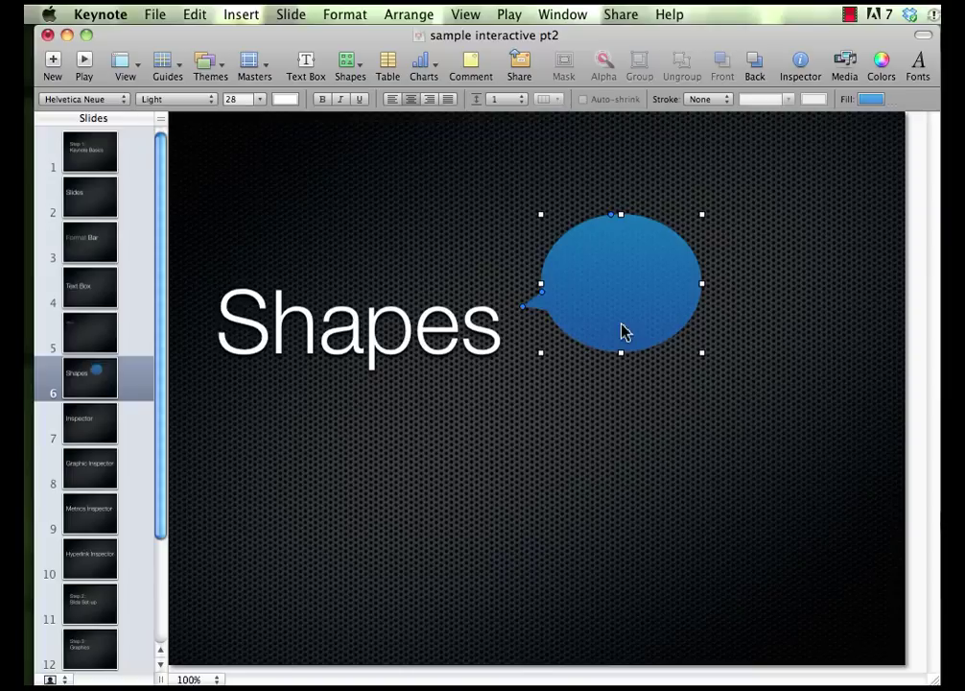
# Try adjusting the speech bubble's tail width and body shape.
pyautogui.click(543, 297)
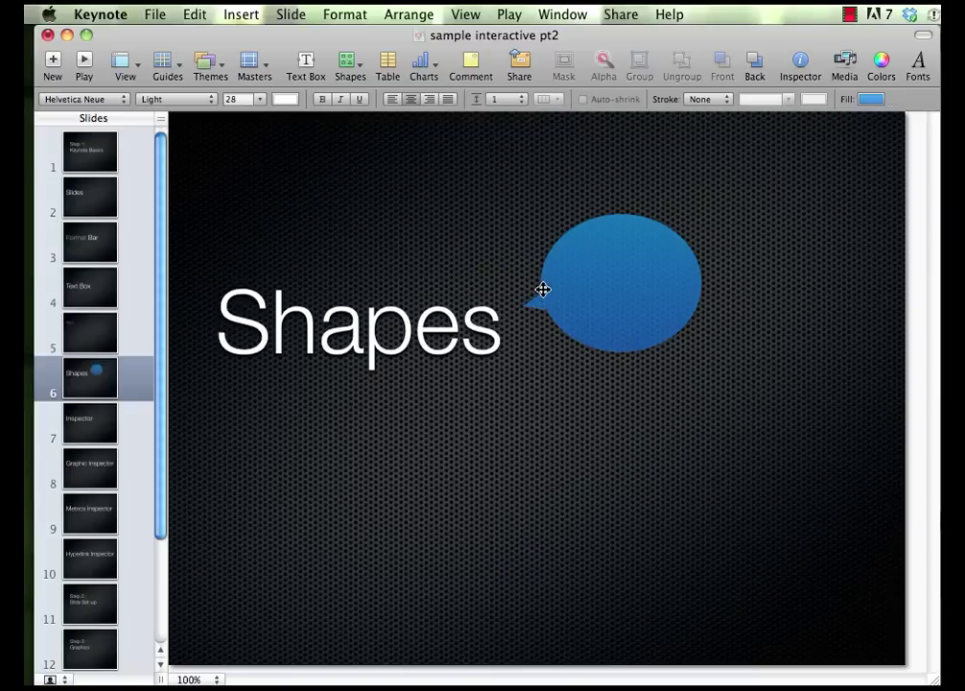
pyautogui.click(597, 258)
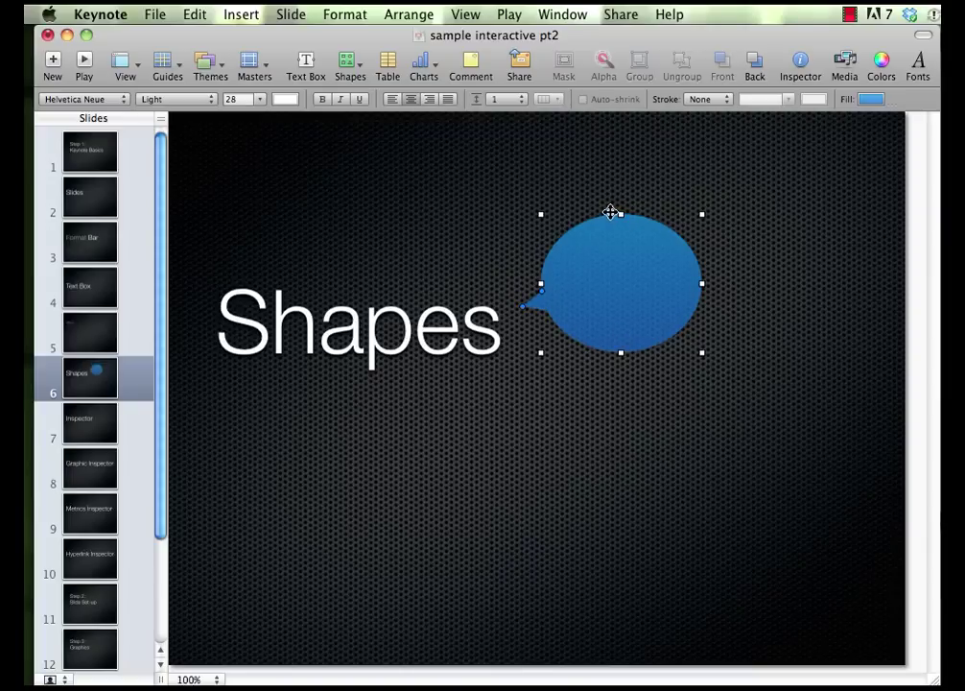
pyautogui.click(613, 222)
pyautogui.click(610, 210)
# Enter the text "HI" inside the speech bubble and deselect it.
pyautogui.click(605, 283)
pyautogui.click(605, 285)
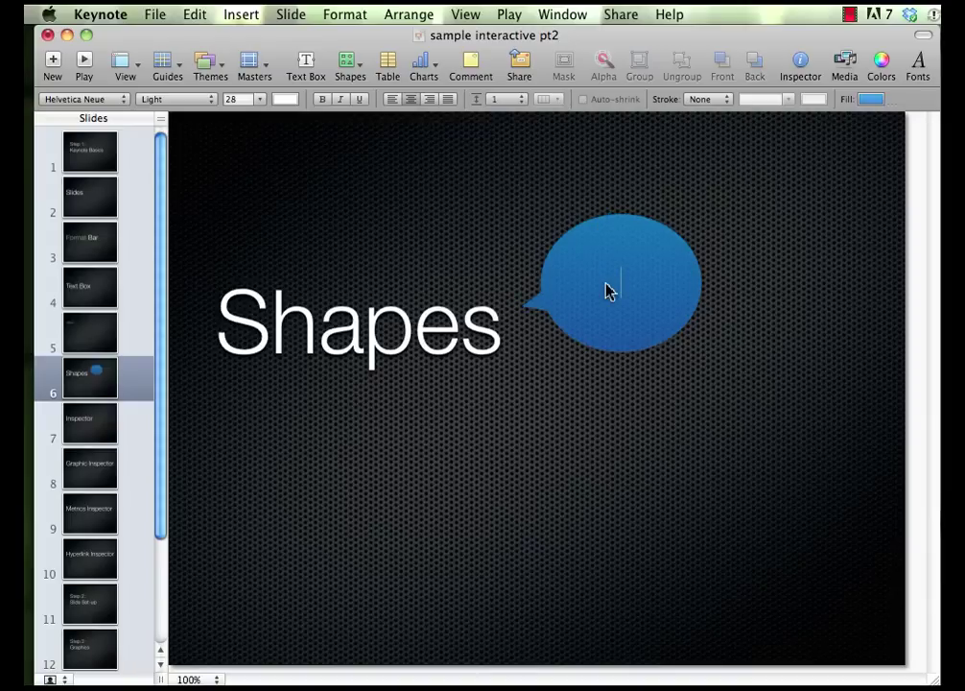
pyautogui.write('HI')
pyautogui.click(648, 388)
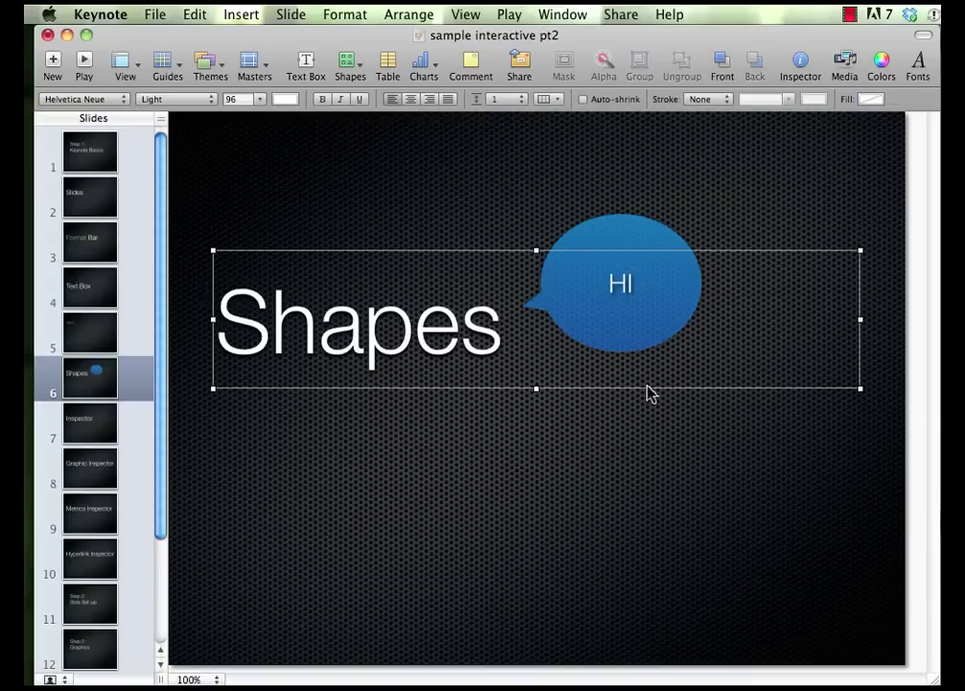
pyautogui.click(686, 207)
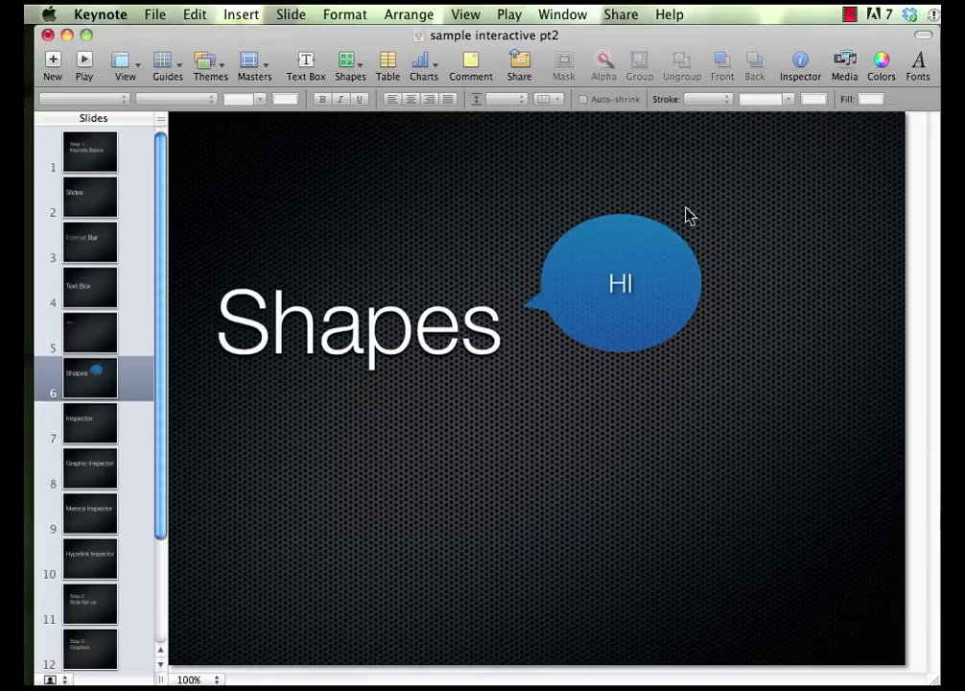
# Change the speech bubble's fill colour to green.
pyautogui.click(644, 249)
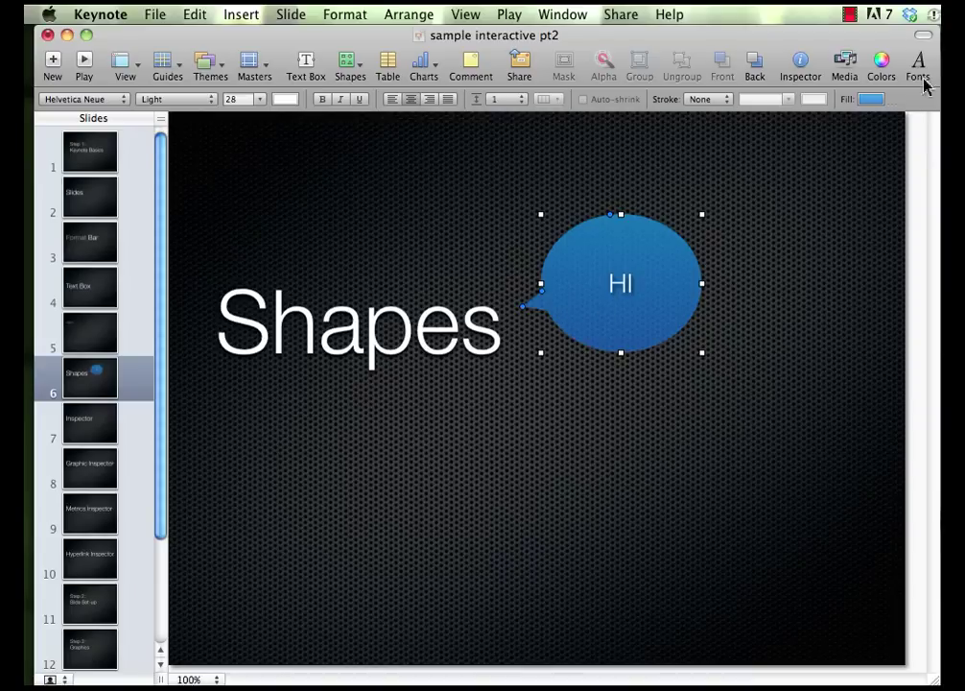
pyautogui.click(871, 99)
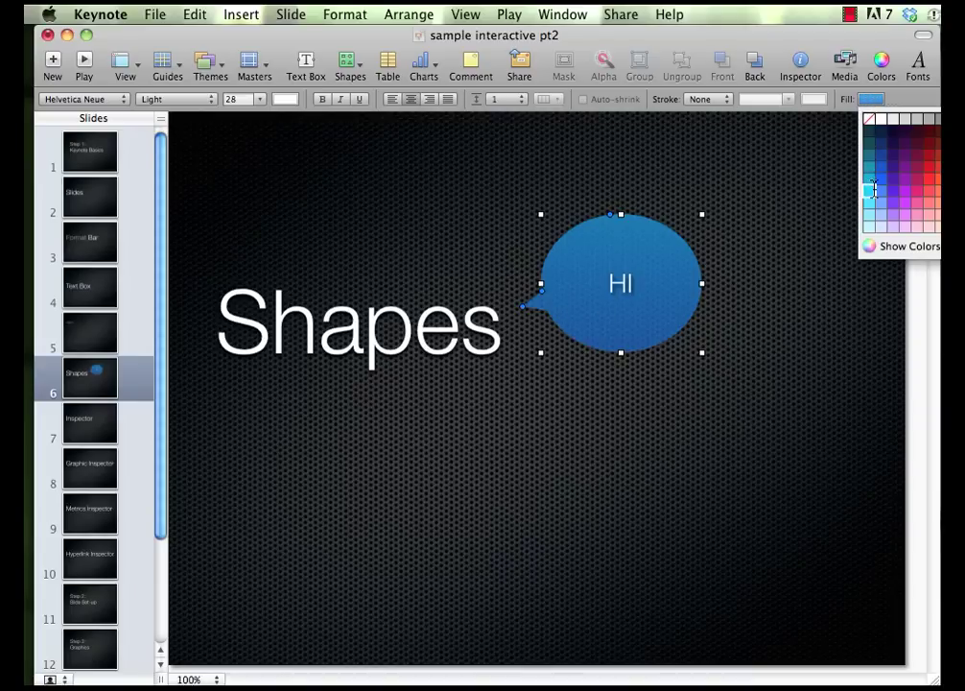
pyautogui.click(884, 227)
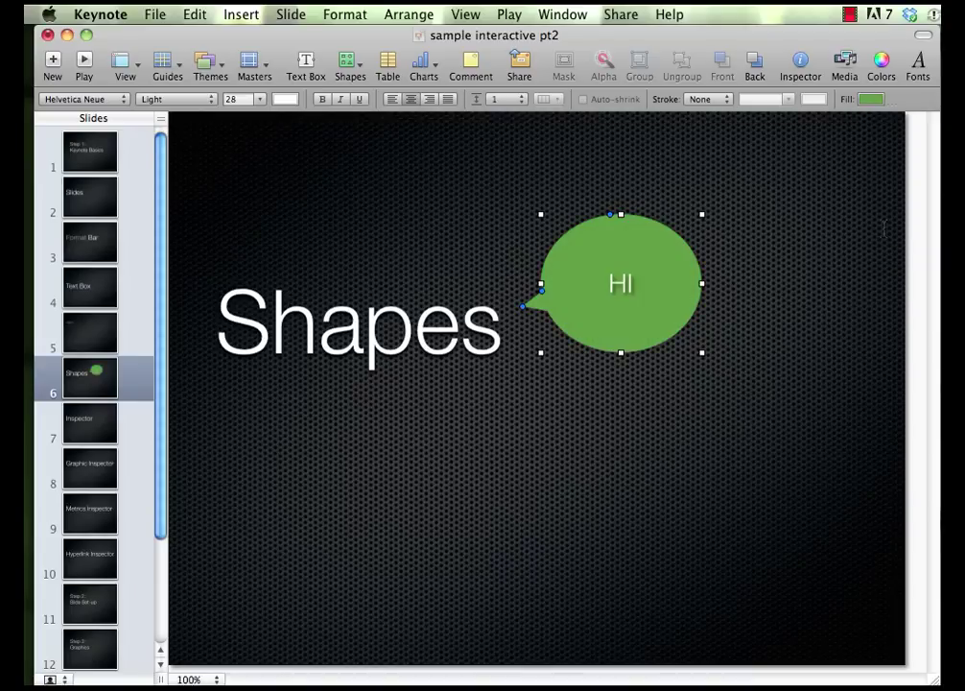
# Give the speech bubble a thick black brush-style stroke and set its "HI" text in the Han Solo font.
pyautogui.click(724, 100)
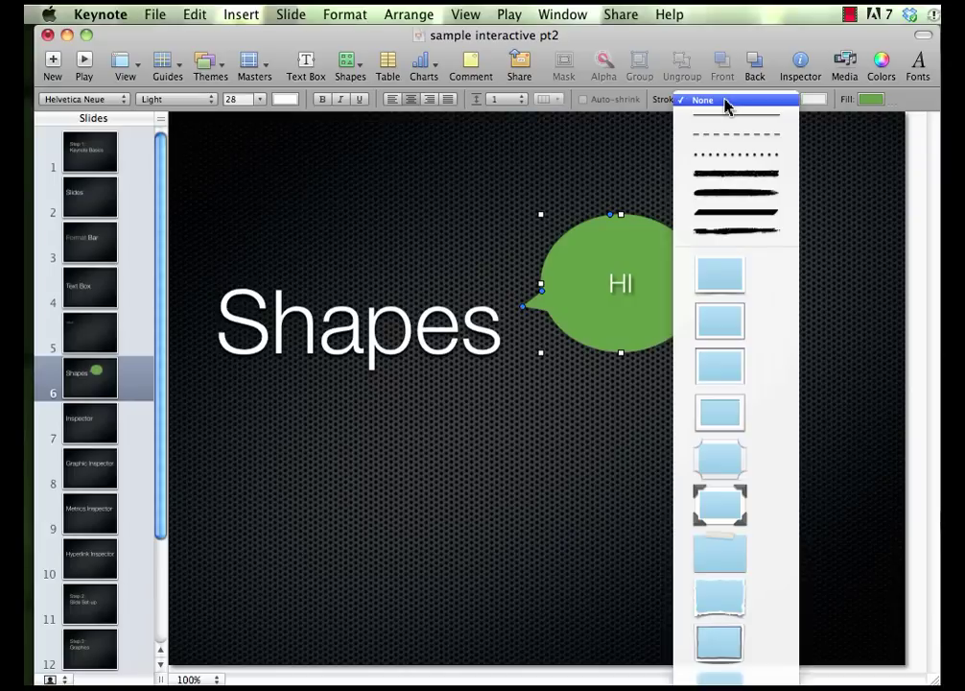
pyautogui.click(725, 178)
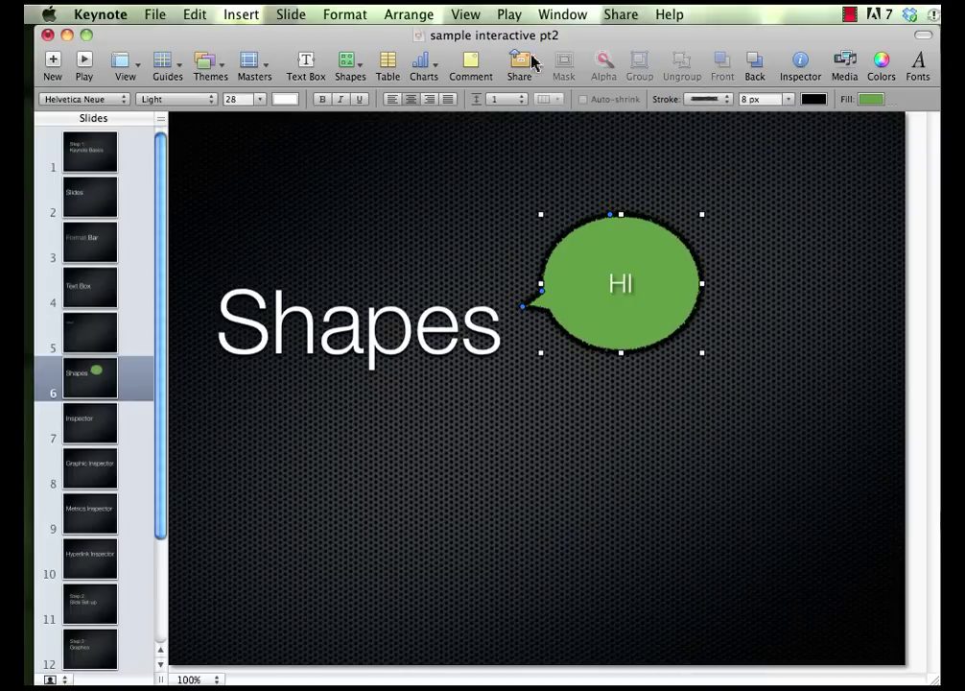
pyautogui.doubleClick(639, 289)
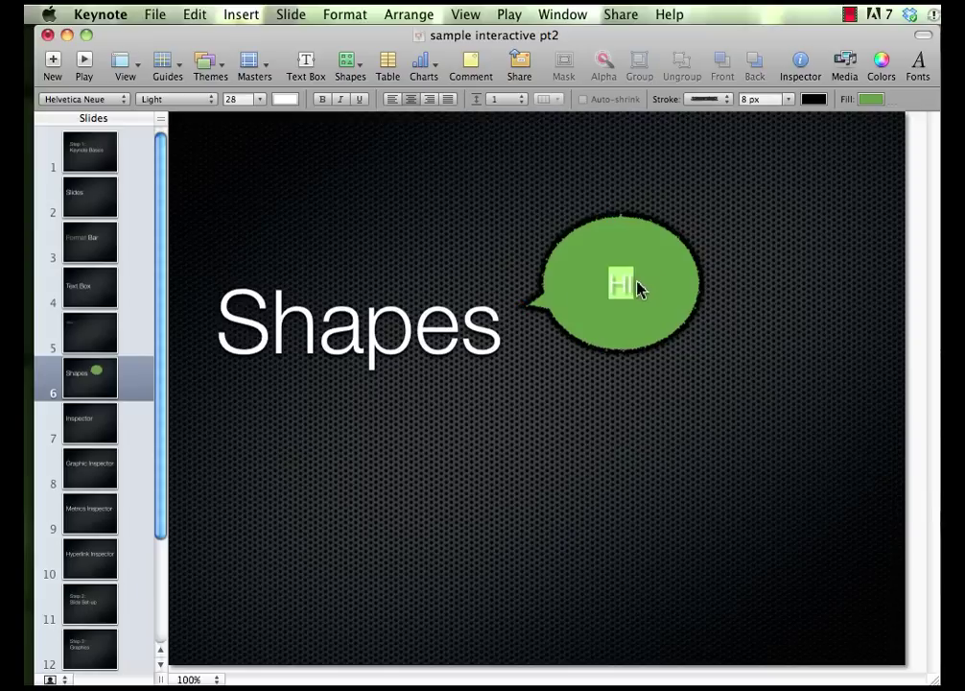
pyautogui.click(108, 100)
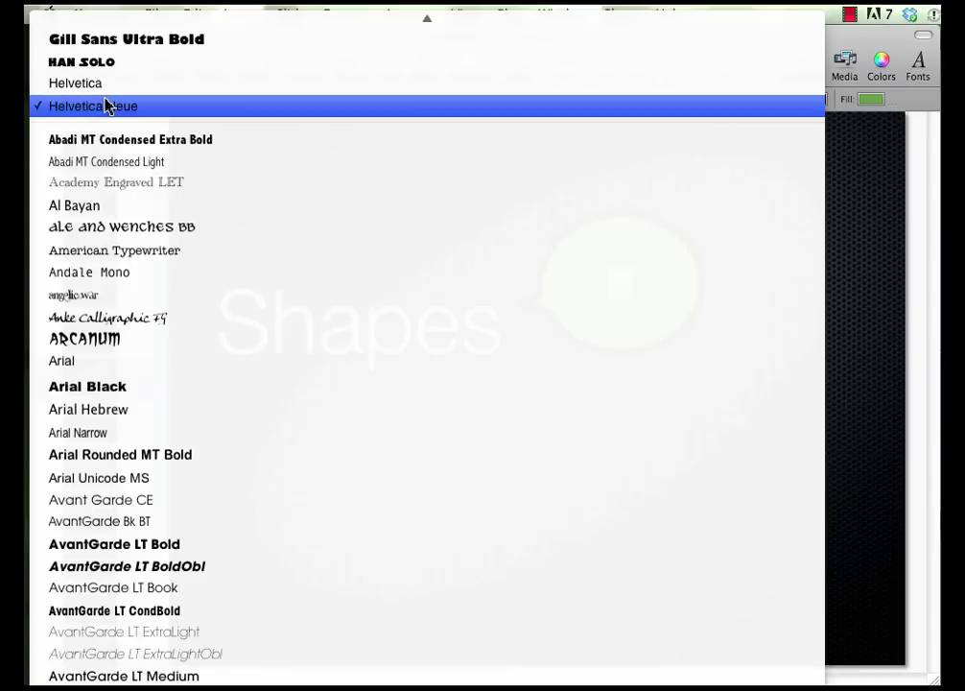
pyautogui.click(103, 61)
pyautogui.moveTo(189, 150); pyautogui.dragTo(398, 395)
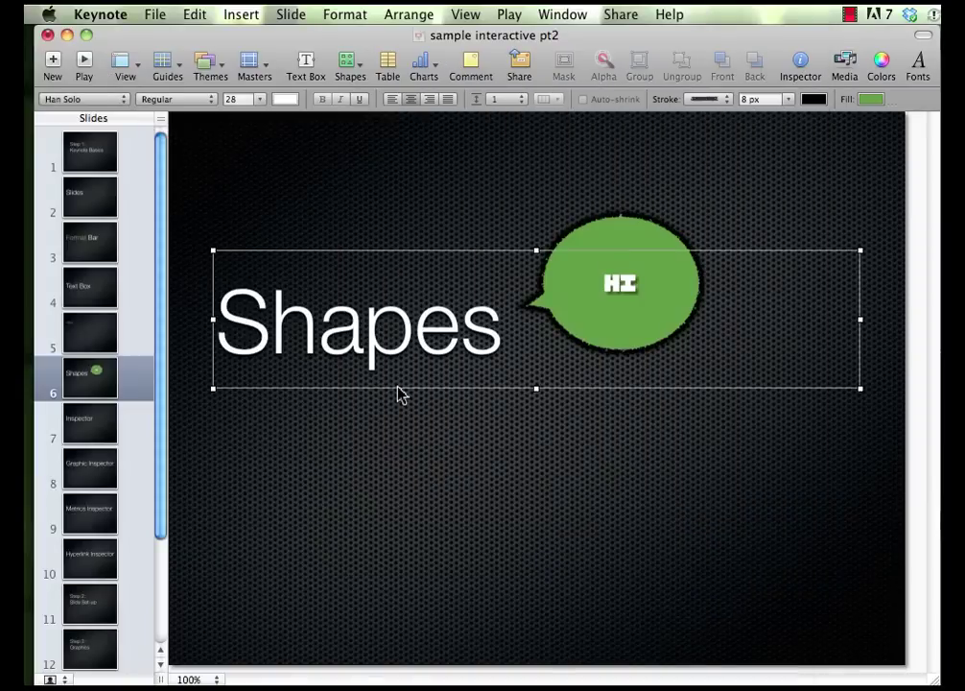
pyautogui.click(646, 450)
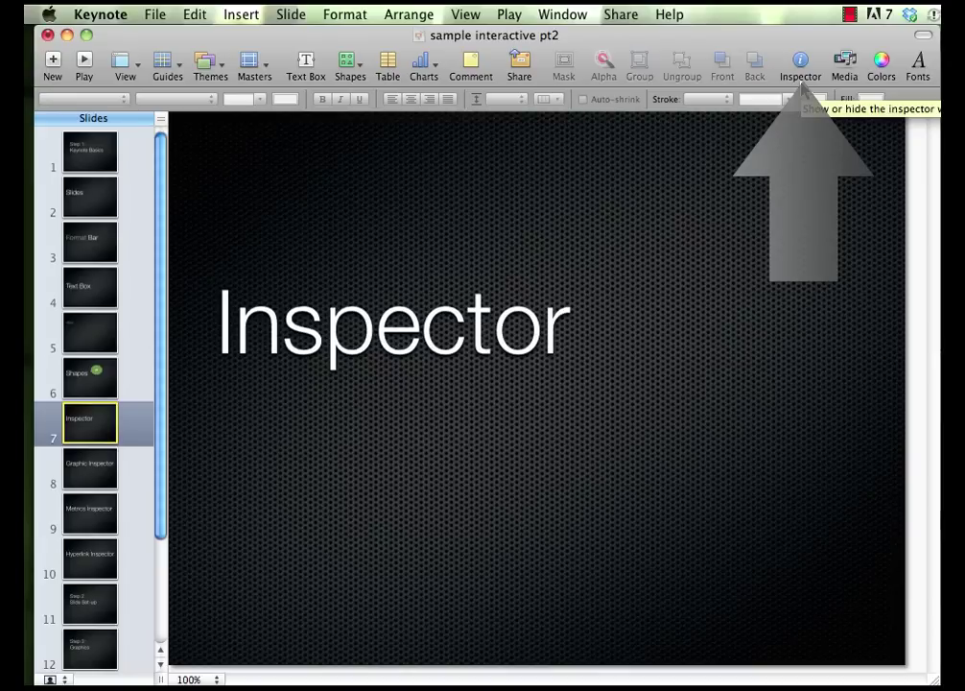
# Show the inspector on the Inspector slide, close its Build Order drawer and move the window further onto the slide.
pyautogui.click(802, 72)
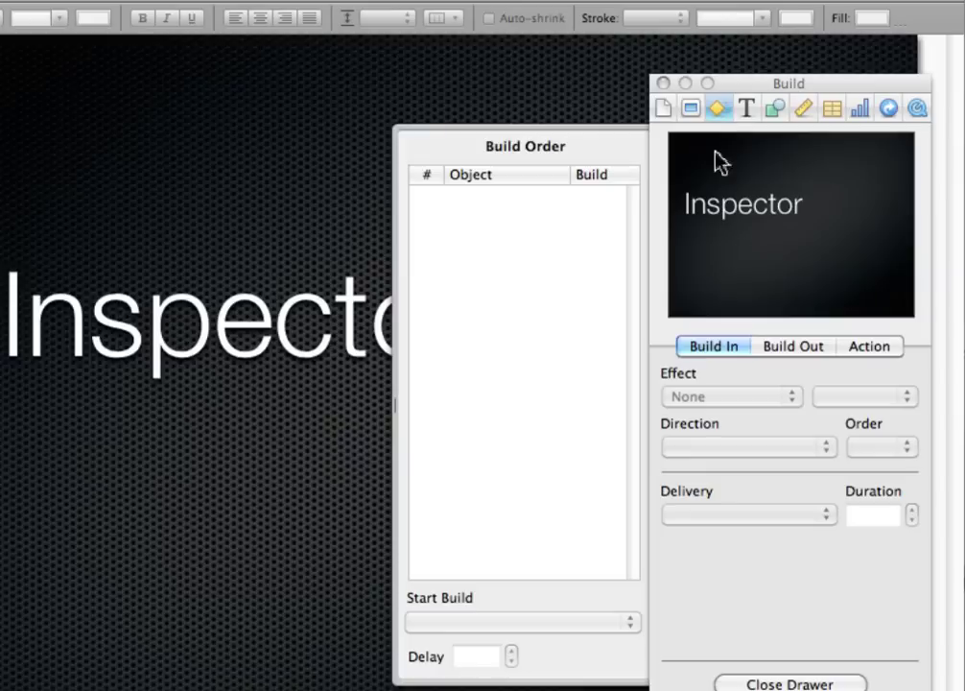
pyautogui.click(744, 684)
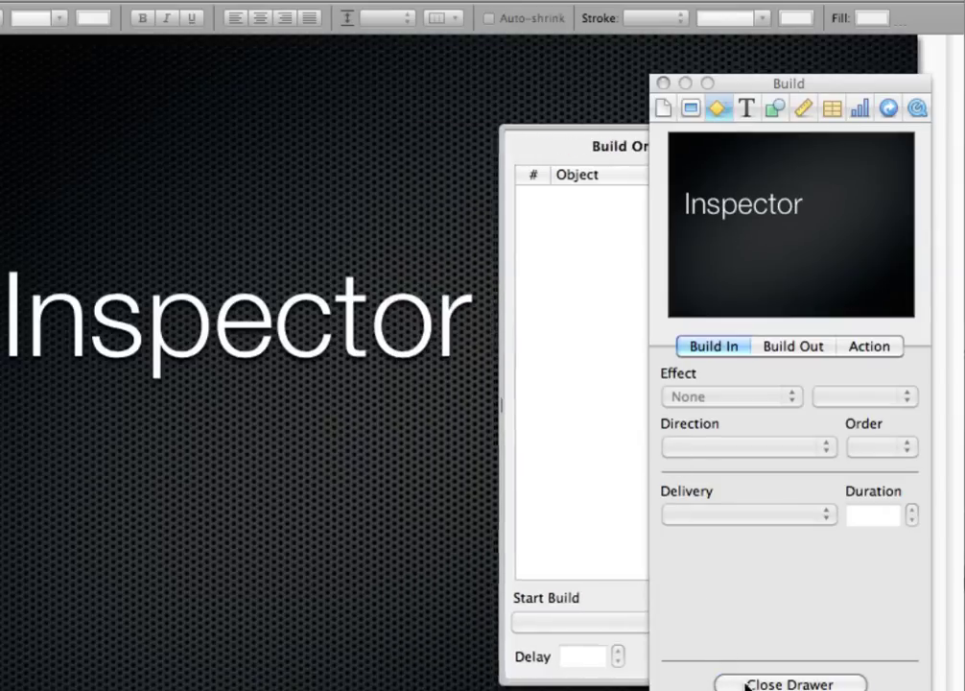
pyautogui.moveTo(779, 86); pyautogui.dragTo(678, 77)
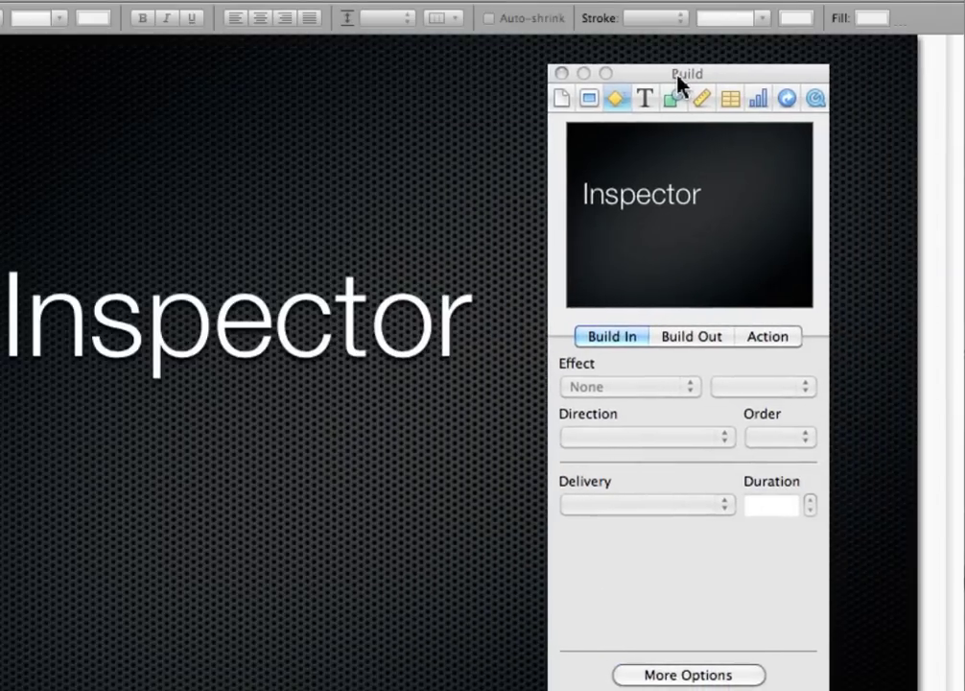
# Look through the inspector's sections from Document through Build, Graphic, Metrics and Table to QuickTime, returning to Document.
pyautogui.click(560, 99)
pyautogui.click(589, 102)
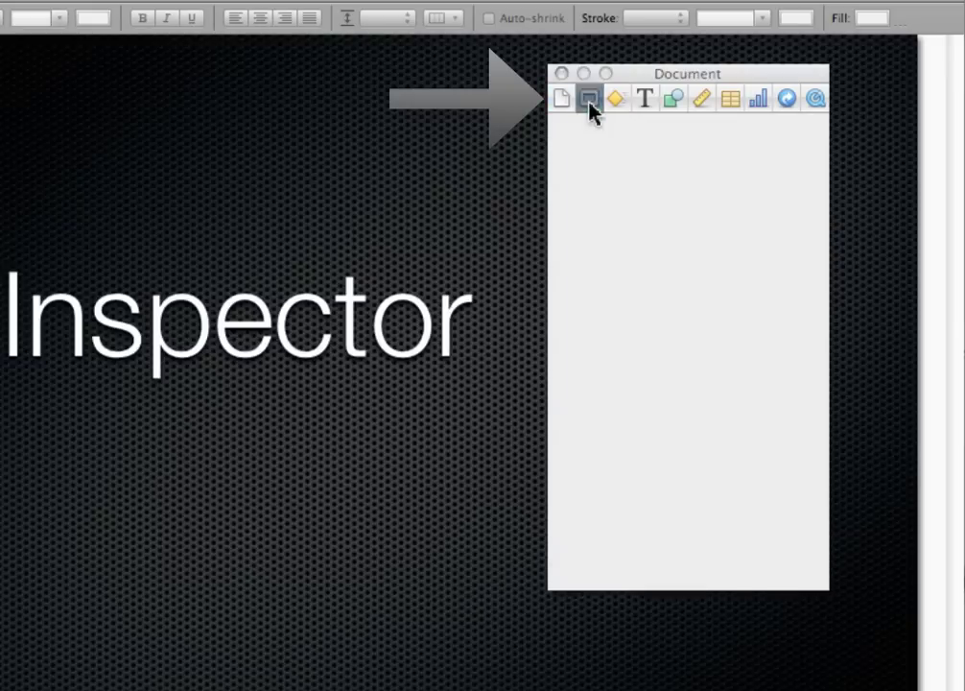
pyautogui.click(617, 104)
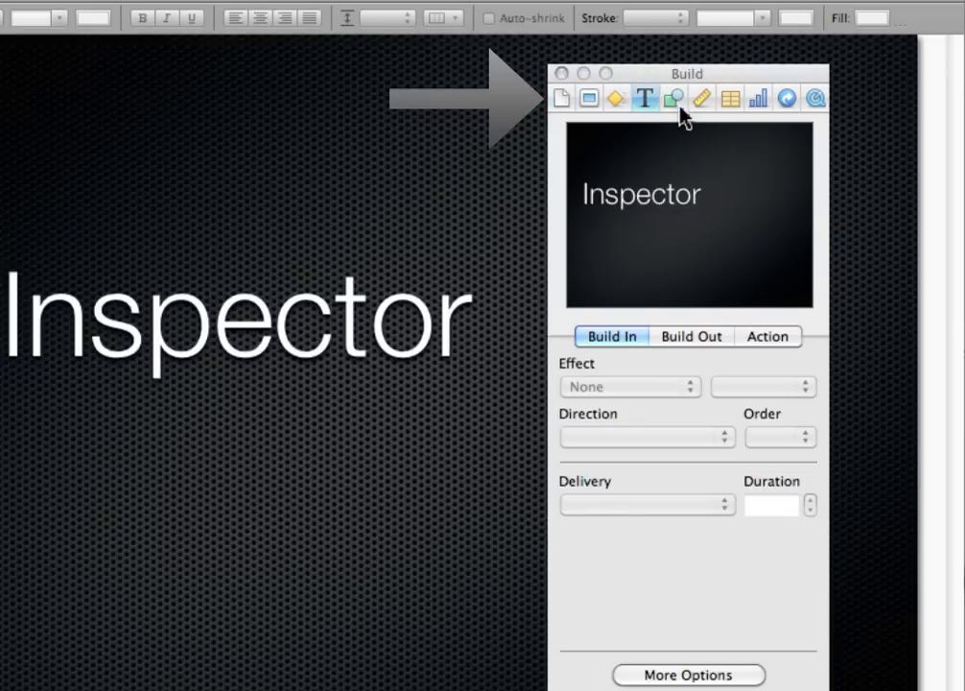
pyautogui.click(675, 101)
pyautogui.click(701, 104)
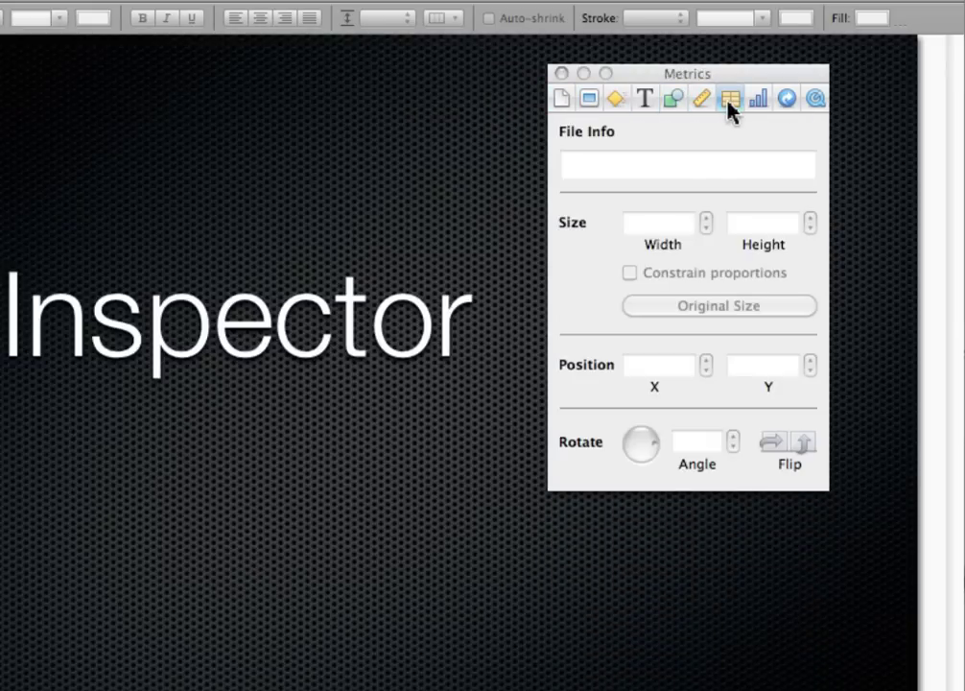
pyautogui.click(729, 104)
pyautogui.click(756, 102)
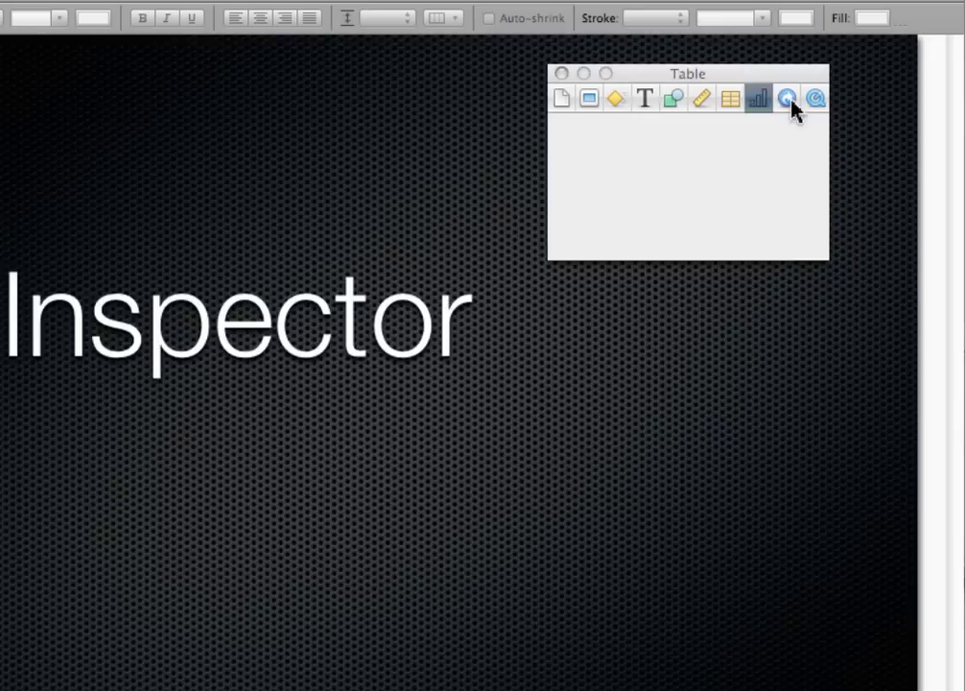
pyautogui.click(789, 100)
pyautogui.click(814, 100)
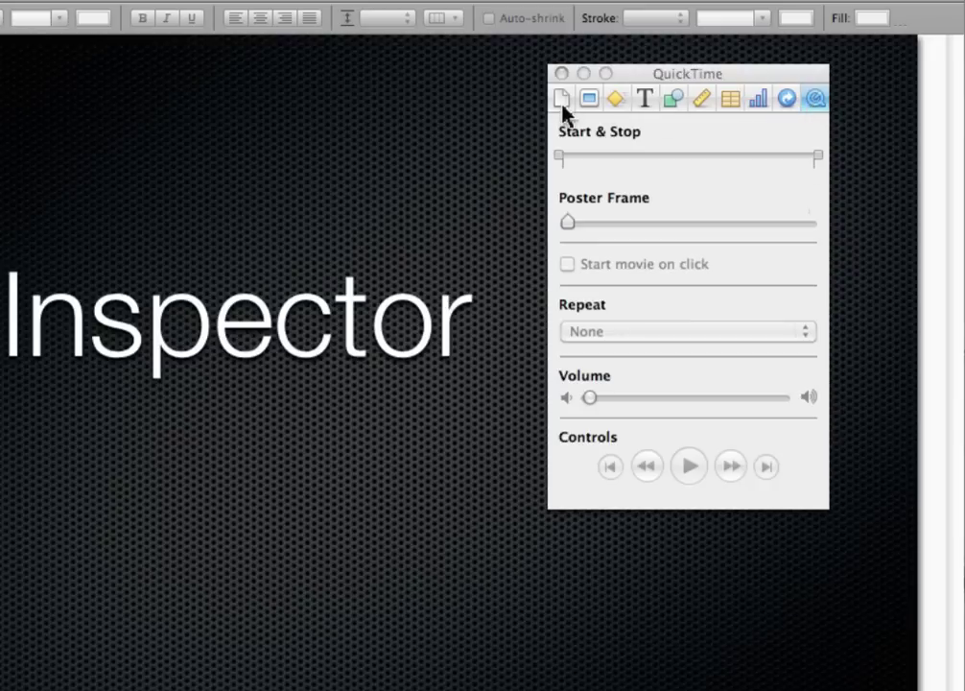
pyautogui.click(562, 108)
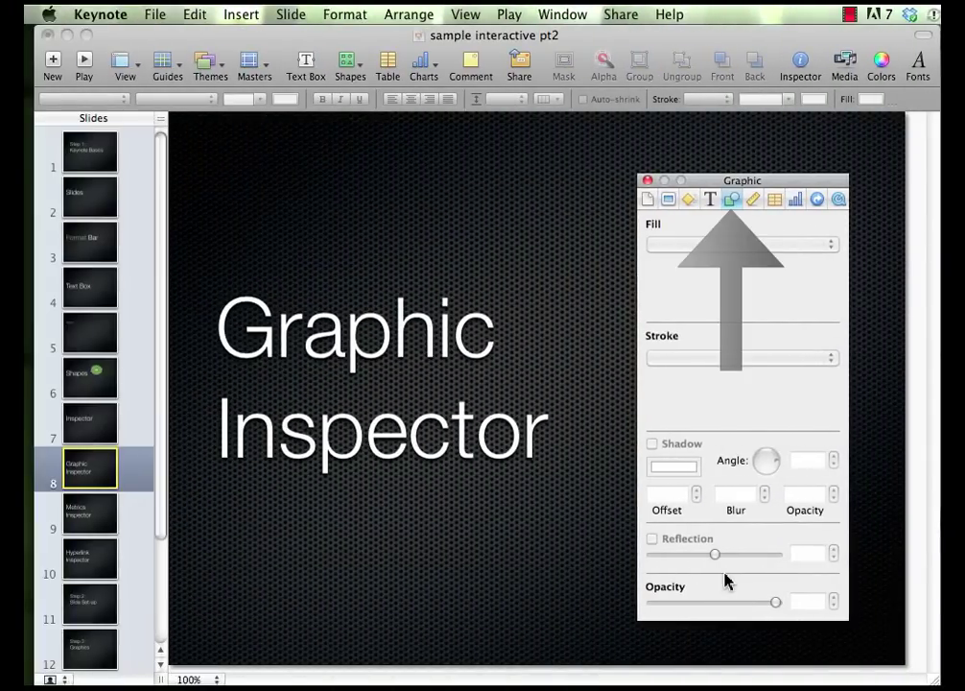
# Insert a circle on the Graphic Inspector slide, enlarge it and place it above the start of the title.
pyautogui.click(355, 69)
pyautogui.click(354, 71)
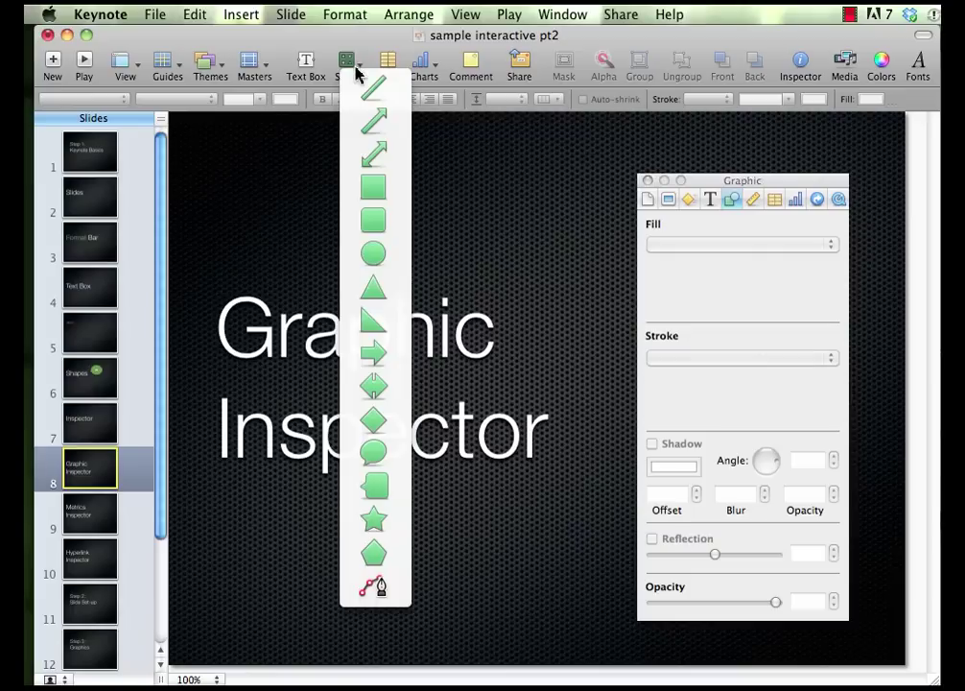
pyautogui.click(378, 261)
pyautogui.moveTo(524, 407); pyautogui.dragTo(379, 223)
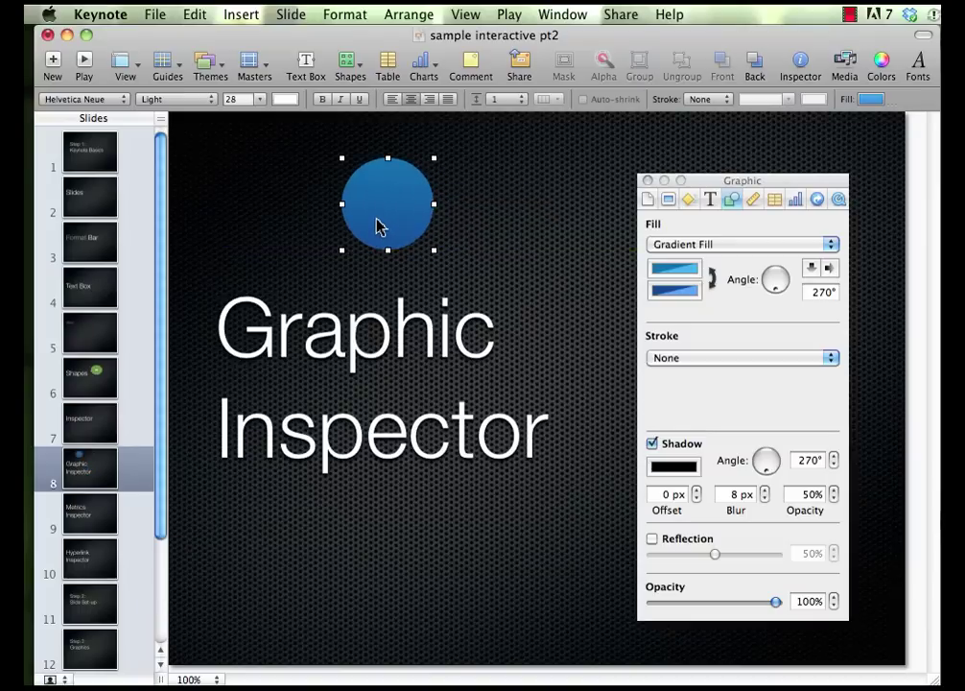
pyautogui.moveTo(436, 250); pyautogui.dragTo(474, 287)
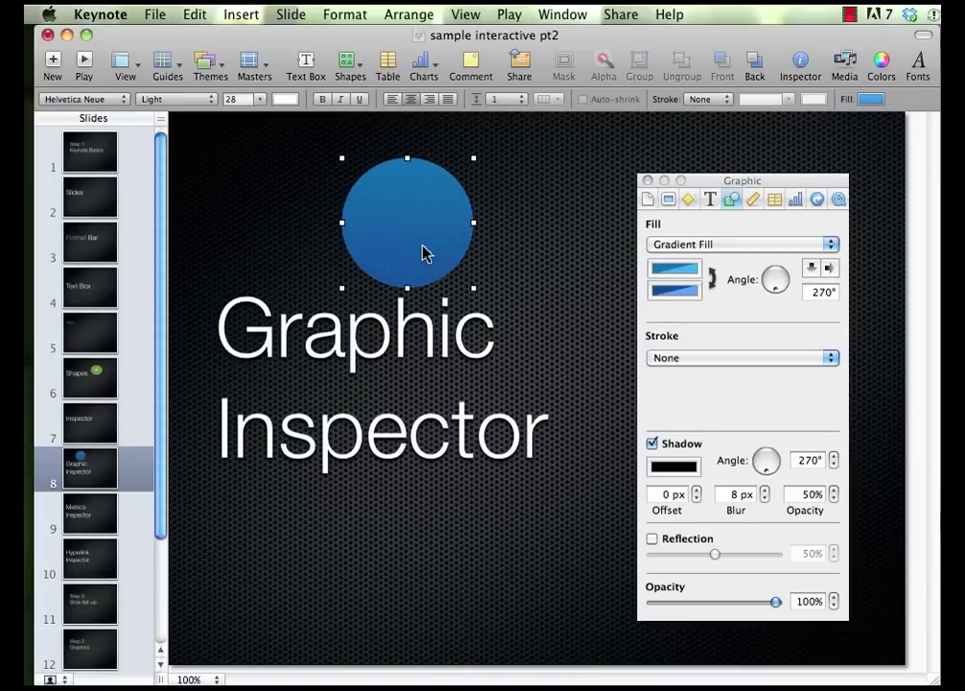
pyautogui.moveTo(422, 244); pyautogui.dragTo(291, 231)
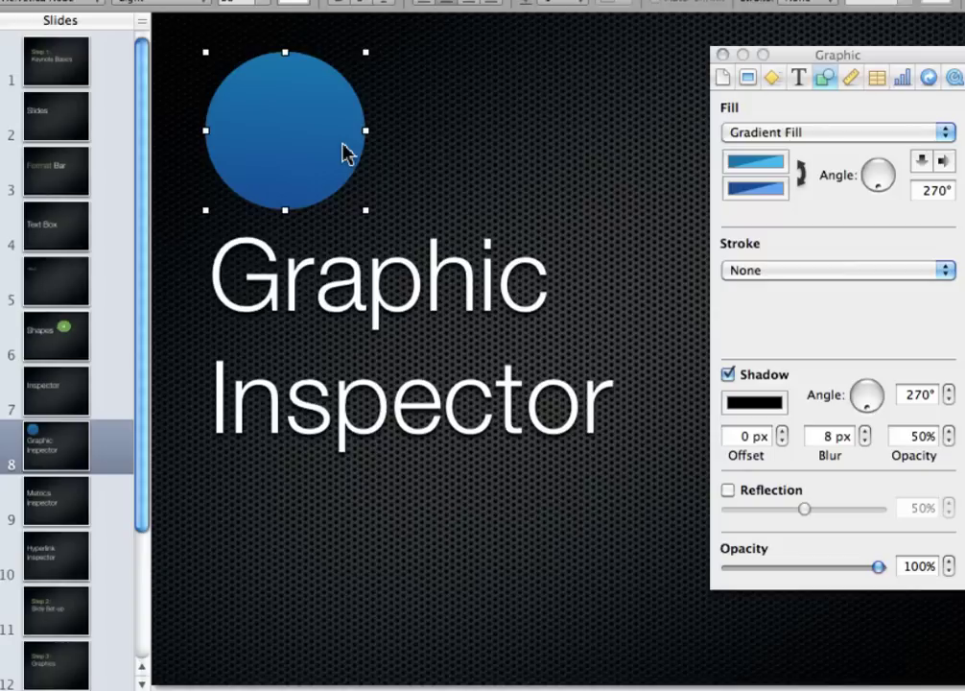
# Set the circle's gradient fill to run from bright green to Honeydew.
pyautogui.click(772, 135)
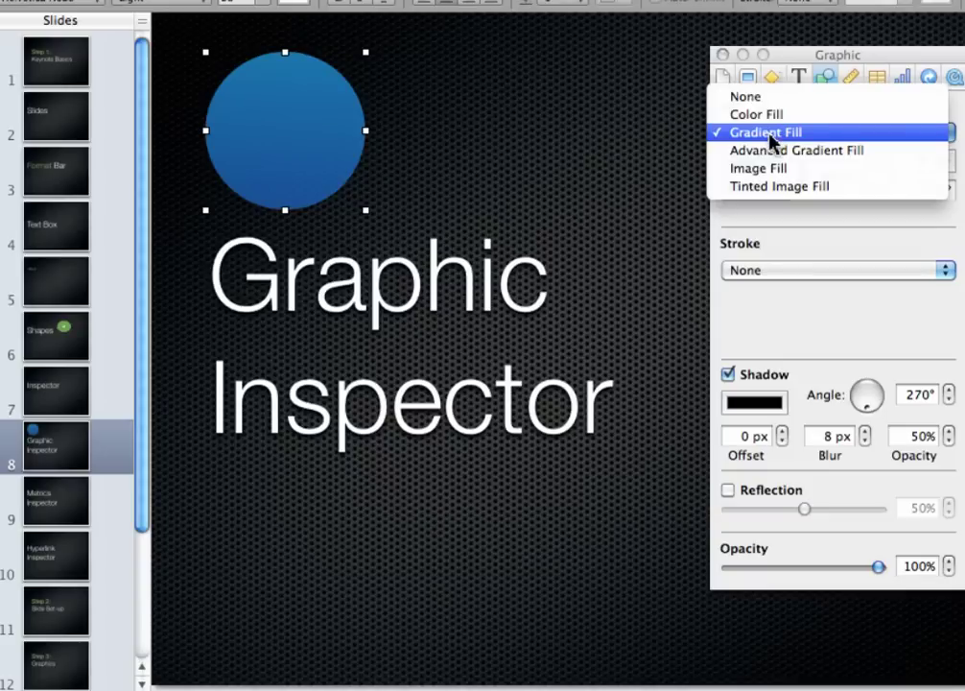
pyautogui.click(772, 137)
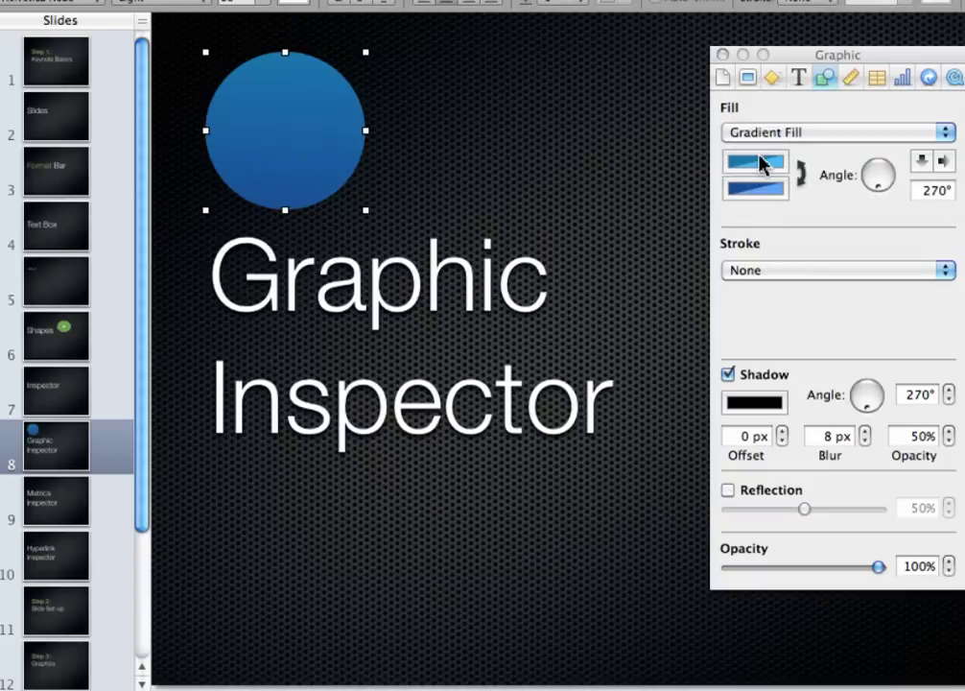
pyautogui.click(760, 161)
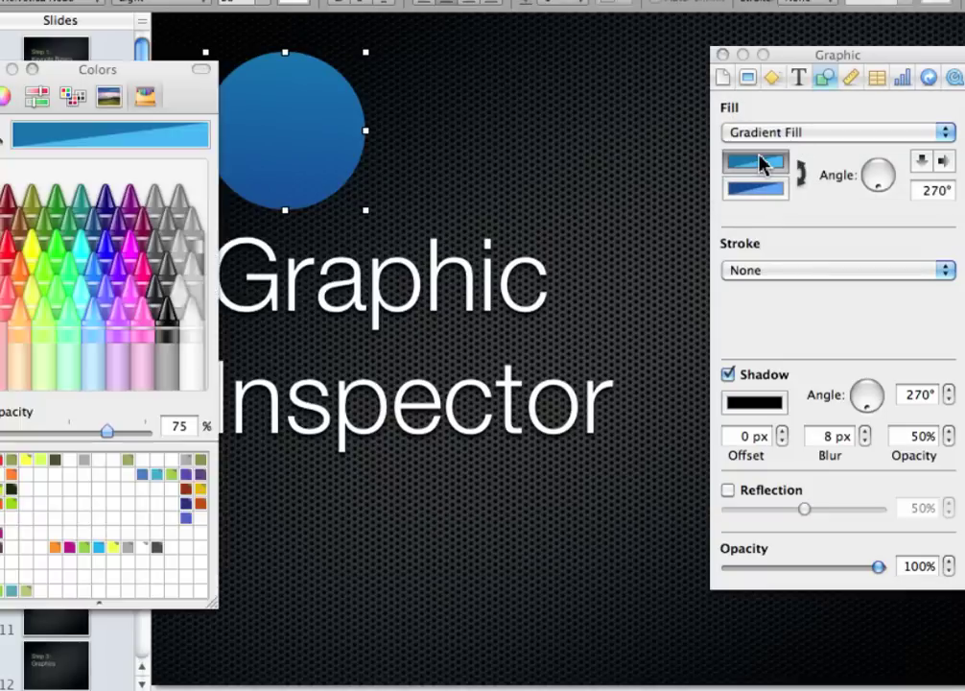
pyautogui.click(63, 253)
pyautogui.click(767, 188)
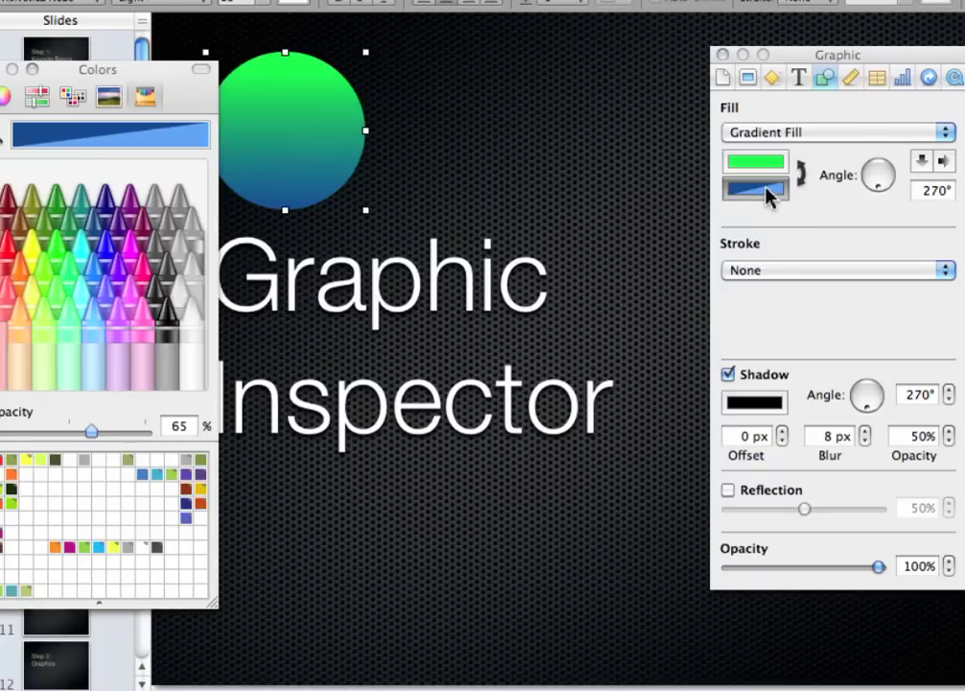
pyautogui.click(44, 324)
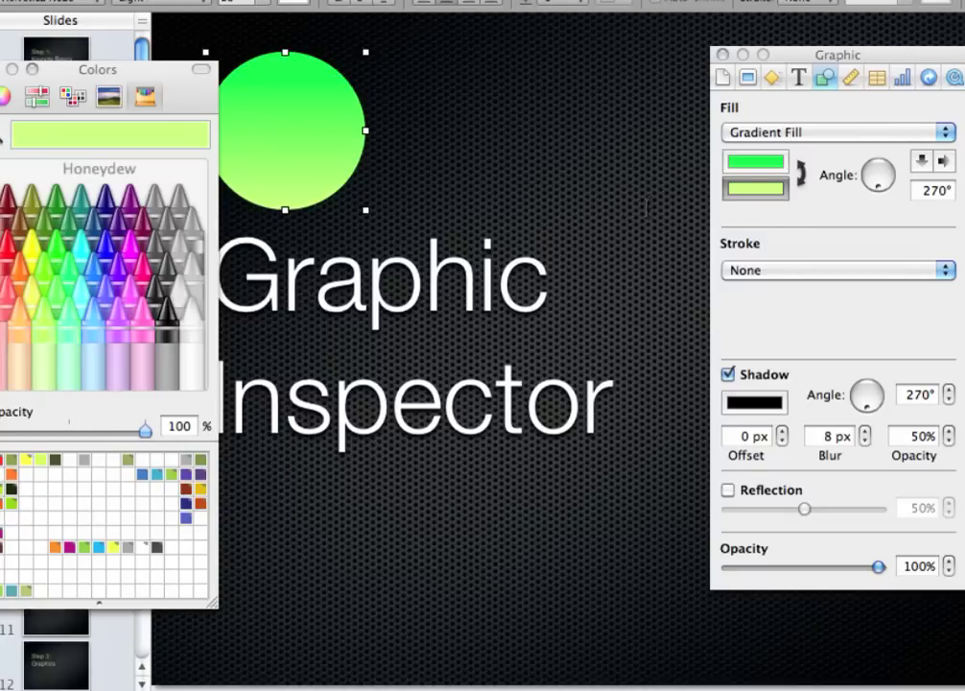
# Try a plain colour fill on the circle, switch it to an image fill and browse the available picture files.
pyautogui.click(809, 134)
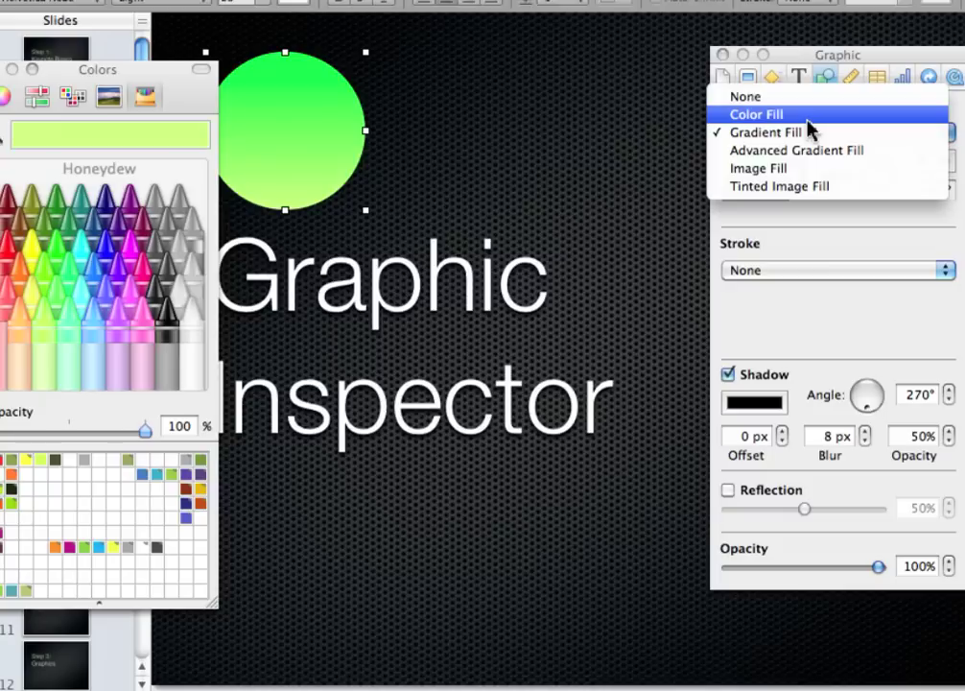
pyautogui.click(808, 120)
pyautogui.click(806, 133)
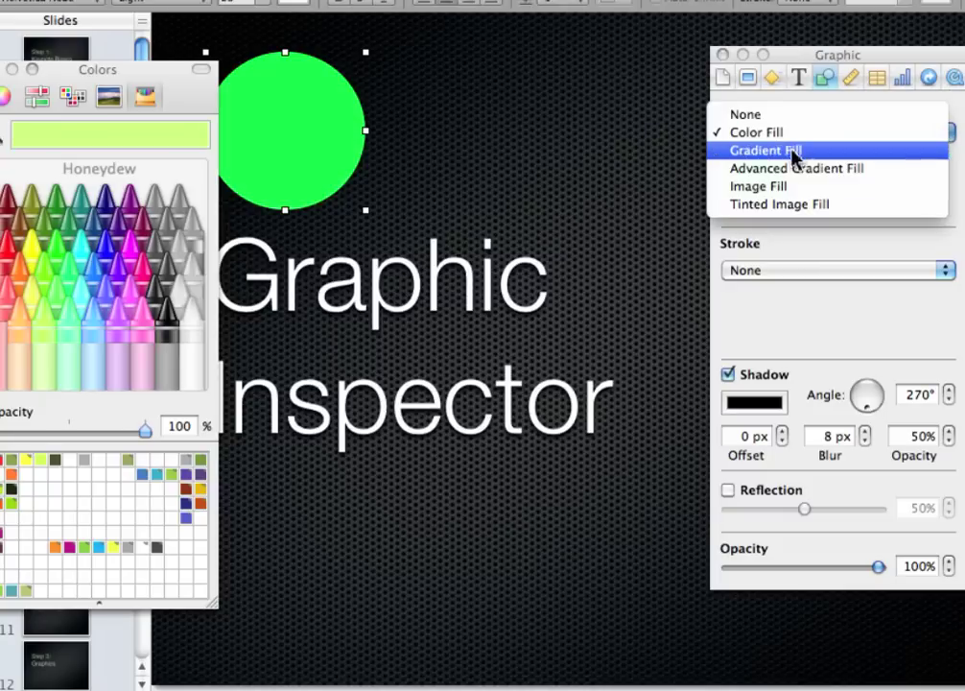
pyautogui.click(788, 196)
pyautogui.moveTo(172, 80); pyautogui.dragTo(133, 87)
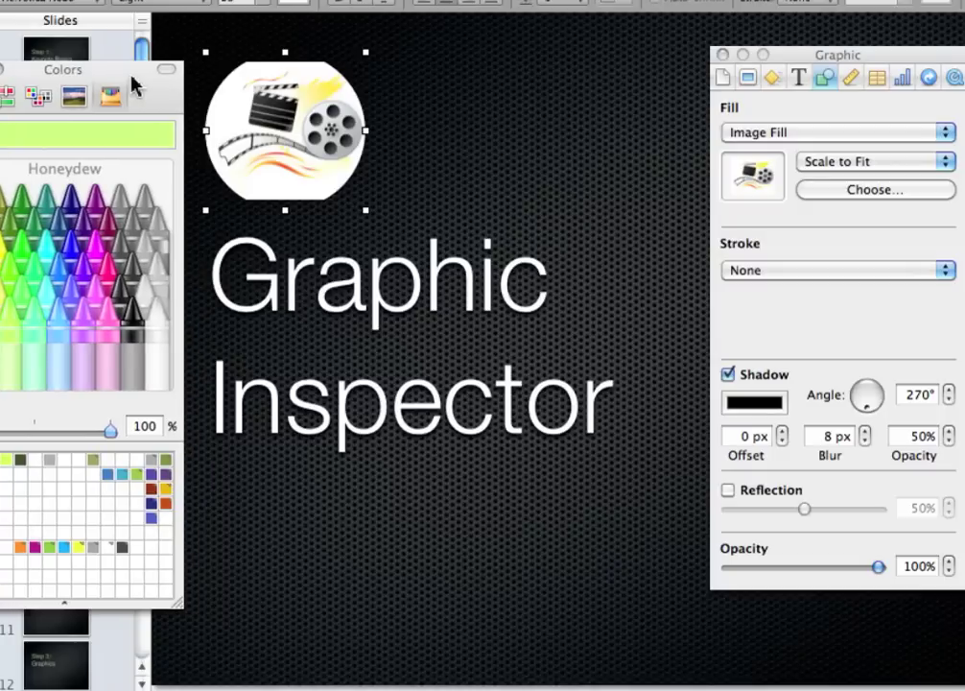
pyautogui.click(838, 192)
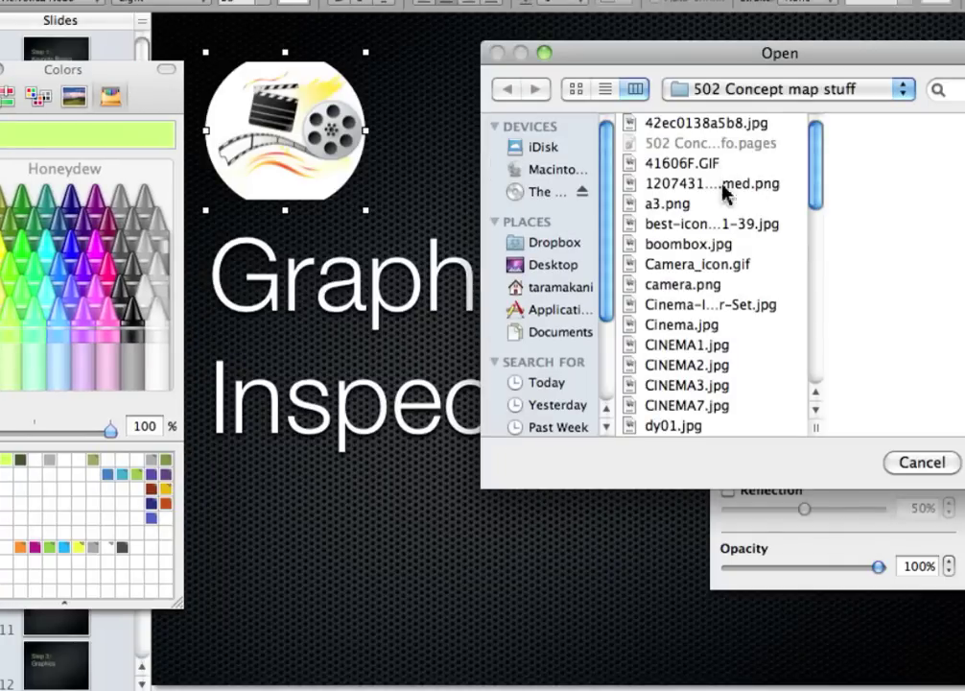
pyautogui.click(939, 470)
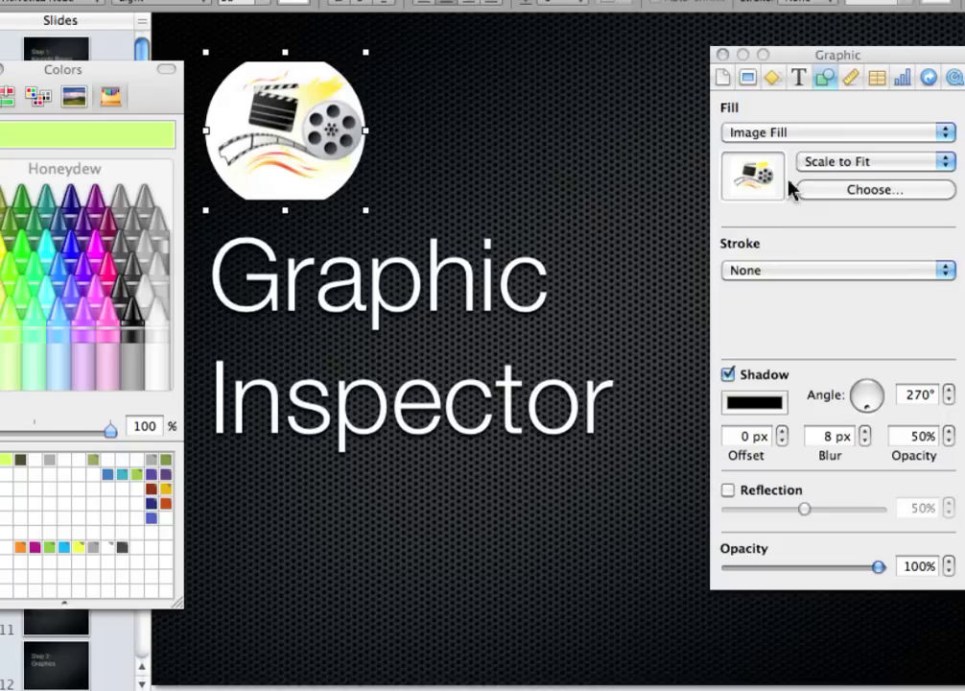
# Try Scale to Fill for the circle's image fill and set its scaling to Stretch.
pyautogui.click(894, 167)
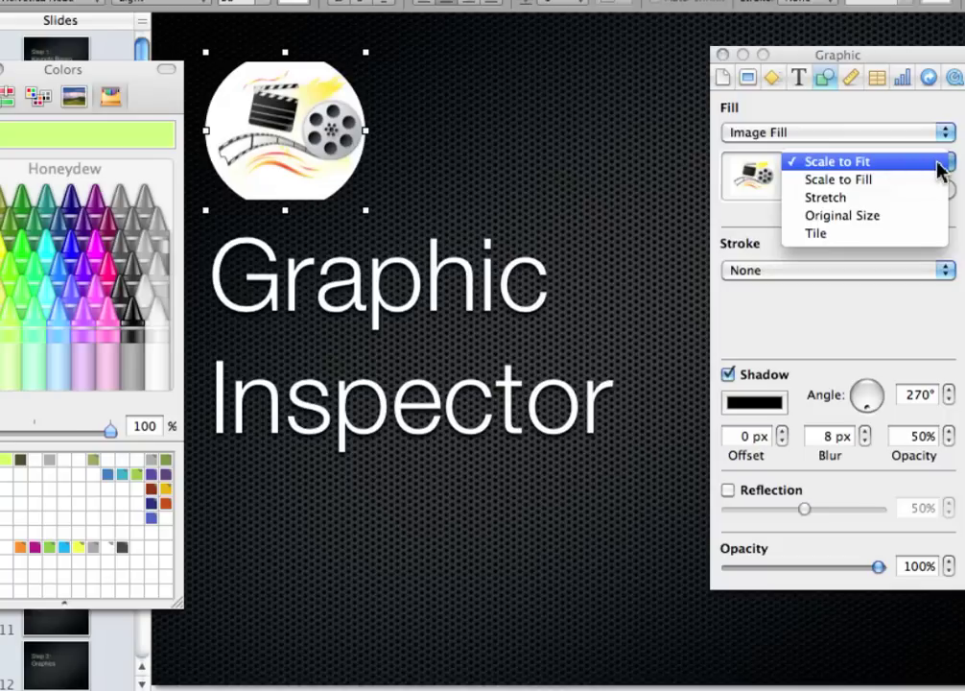
pyautogui.click(931, 185)
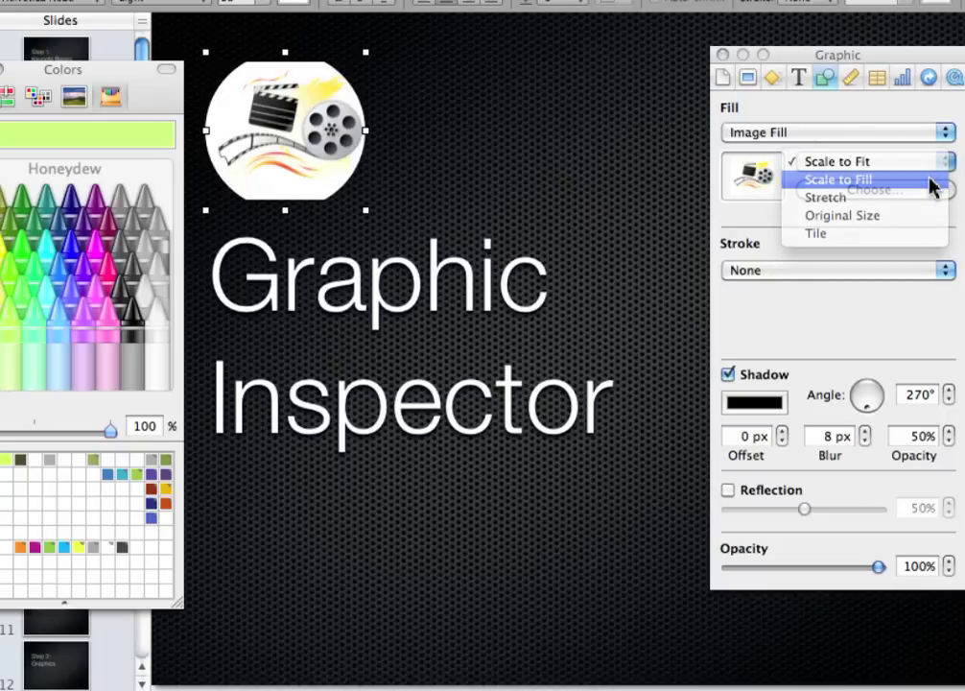
pyautogui.click(925, 160)
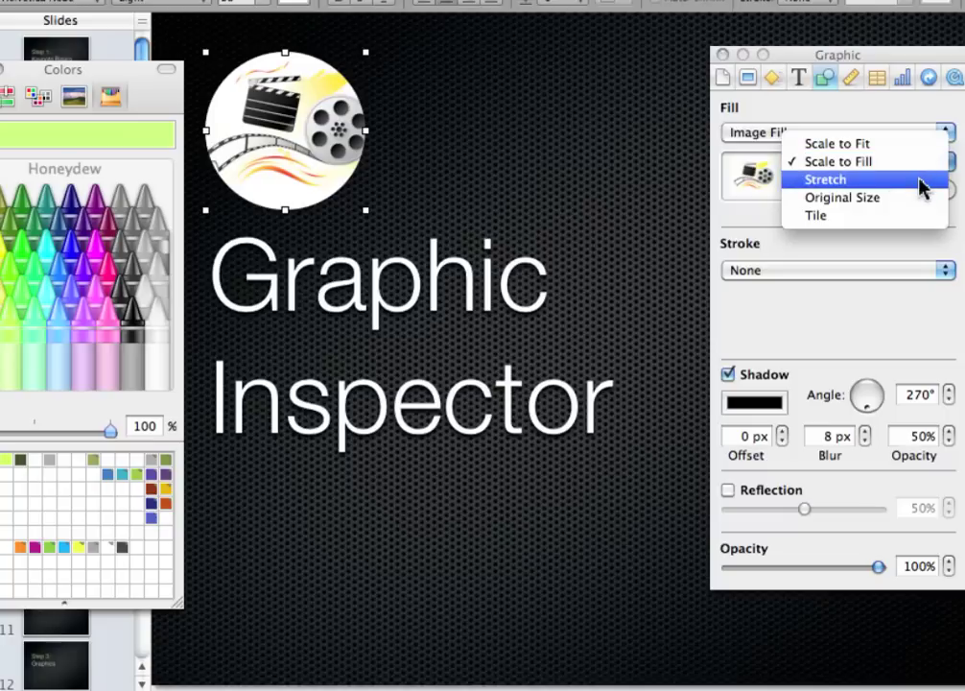
pyautogui.click(920, 181)
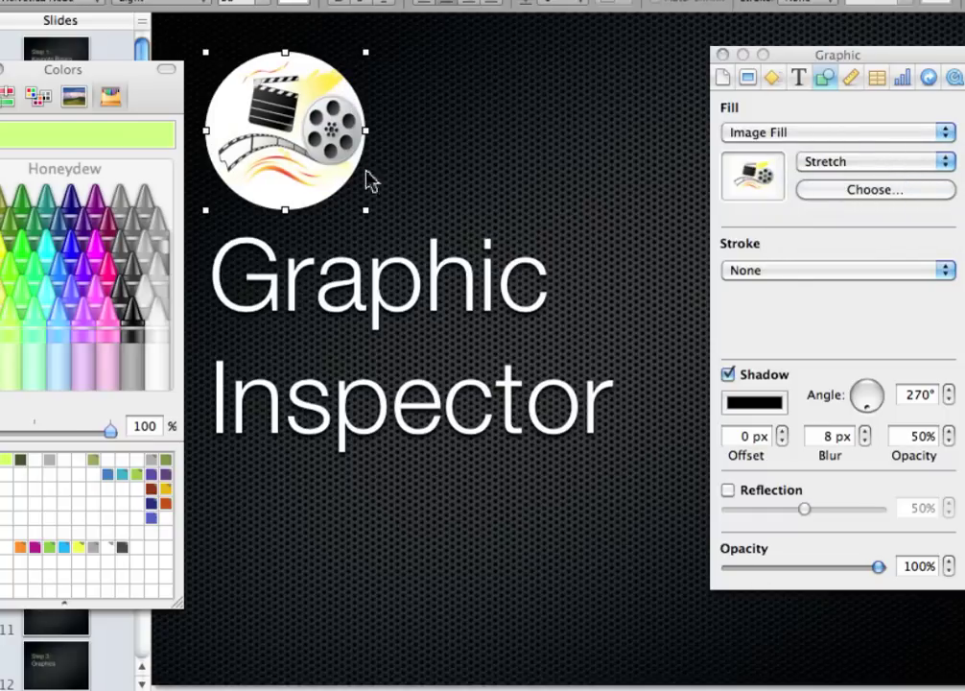
# Move the image-filled circle to the right, above the middle of the word "Graphic".
pyautogui.click(398, 161)
pyautogui.click(323, 161)
pyautogui.moveTo(347, 161); pyautogui.dragTo(435, 166)
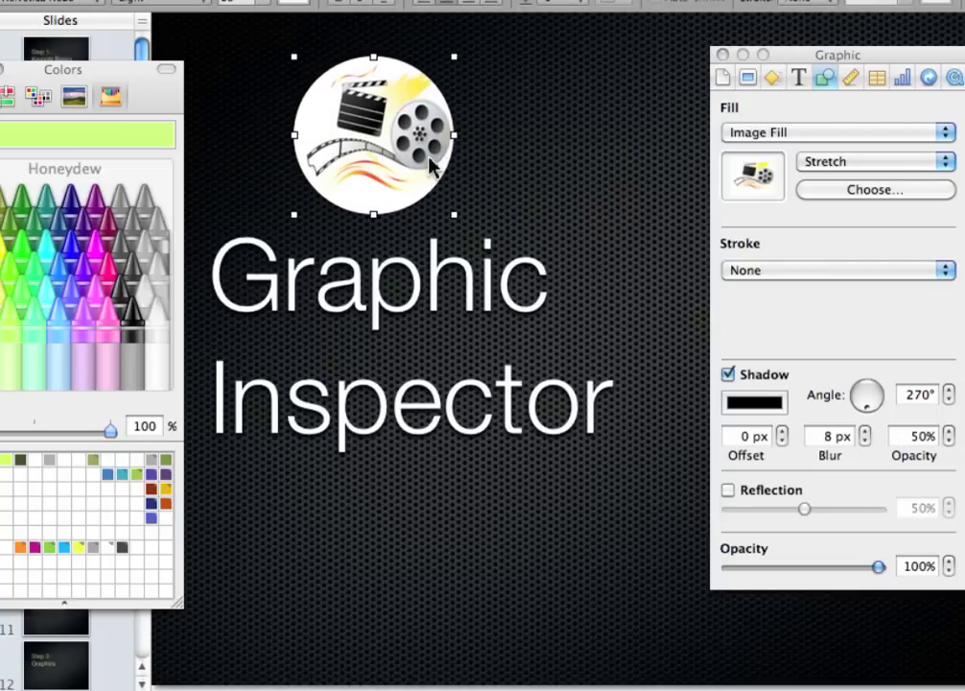
# Give the image-filled circle a Line stroke in the rough brush style and colour it Banana yellow.
pyautogui.click(794, 271)
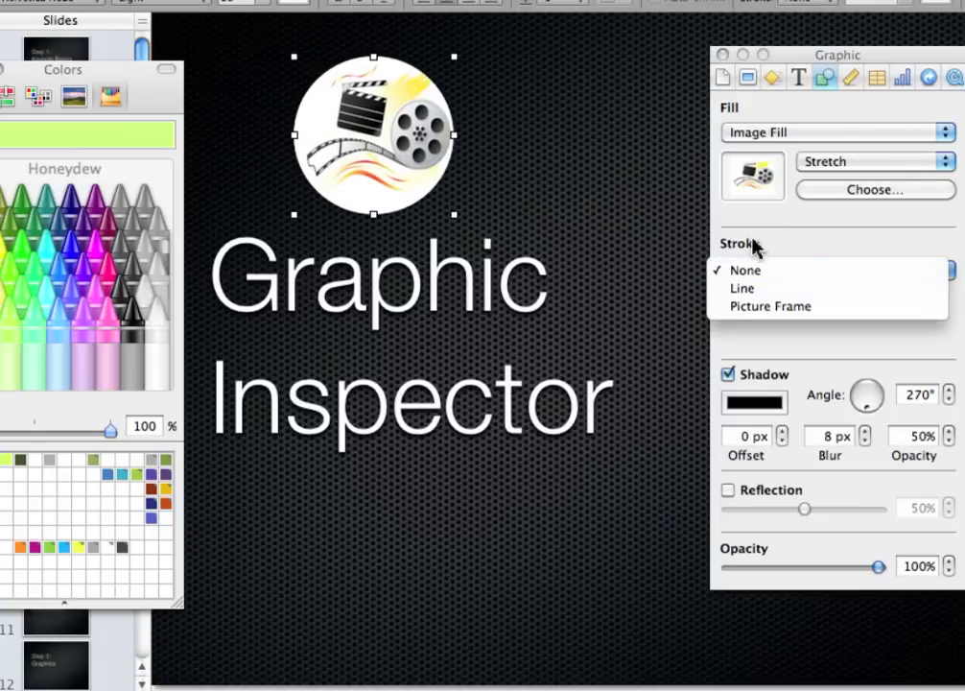
pyautogui.click(757, 289)
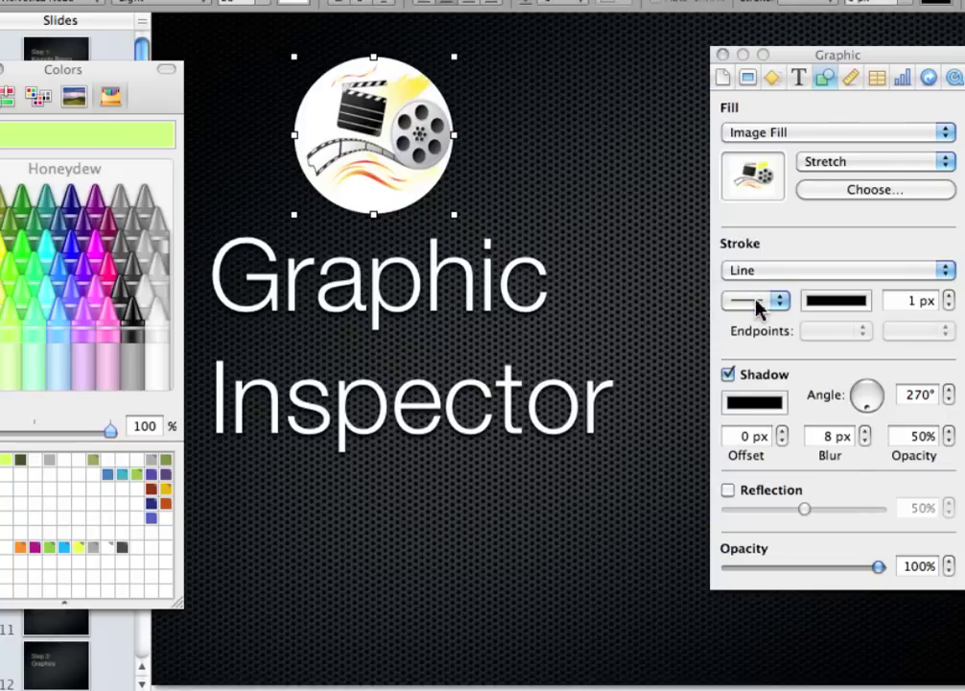
pyautogui.click(756, 301)
pyautogui.click(745, 446)
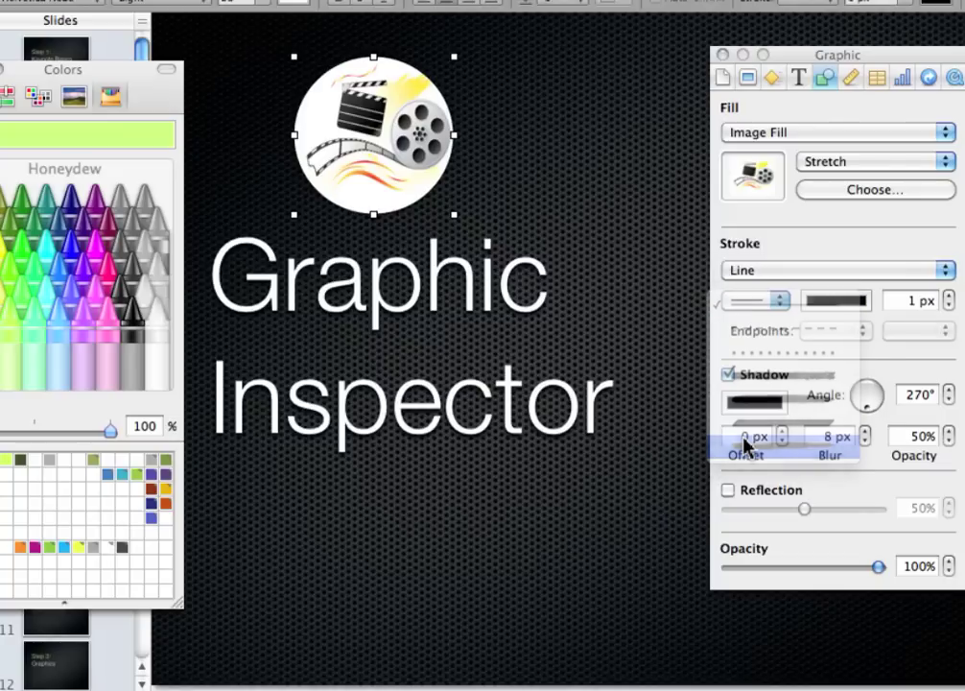
pyautogui.click(857, 303)
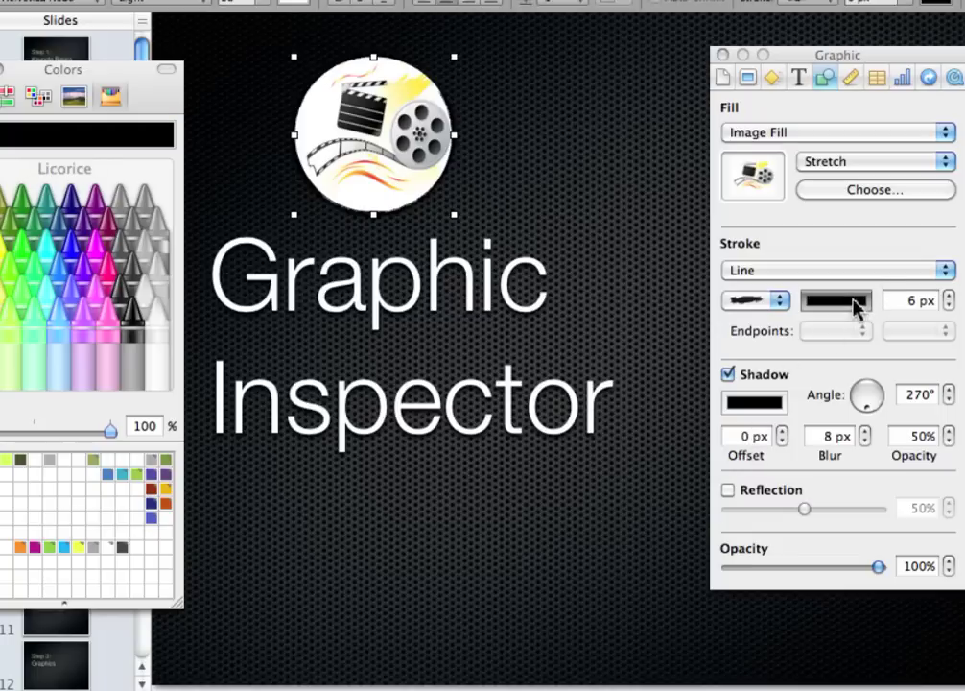
pyautogui.moveTo(97, 76); pyautogui.dragTo(137, 79)
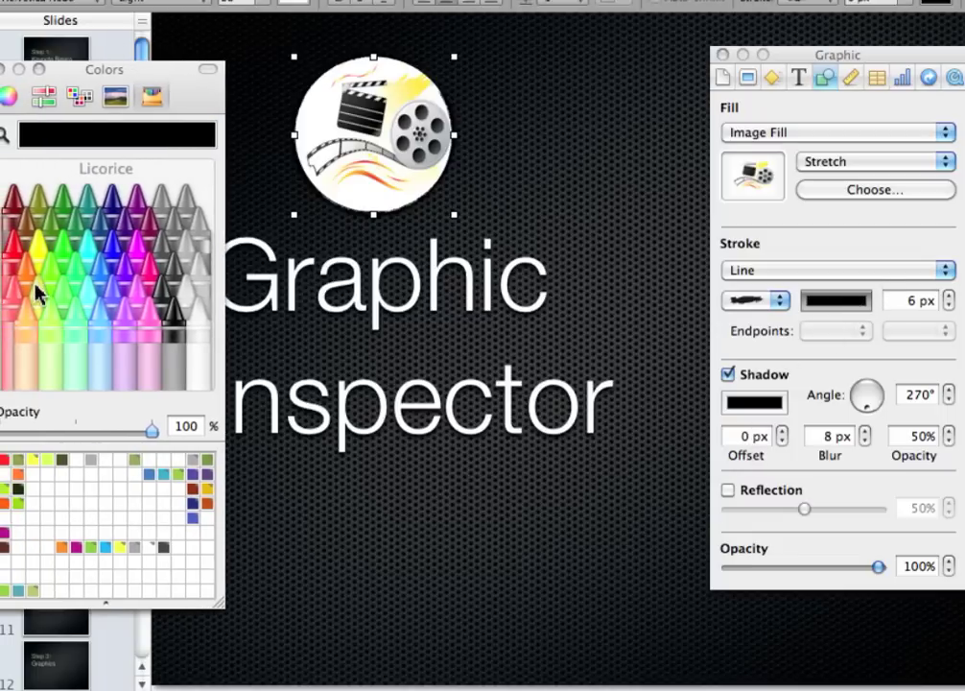
pyautogui.click(32, 230)
pyautogui.click(595, 204)
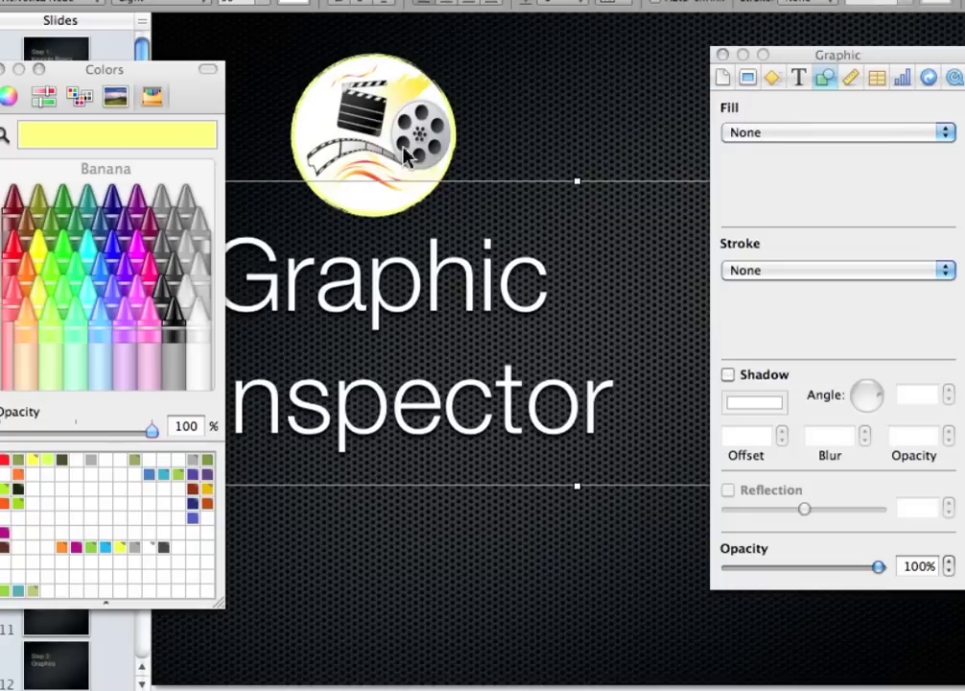
pyautogui.click(319, 118)
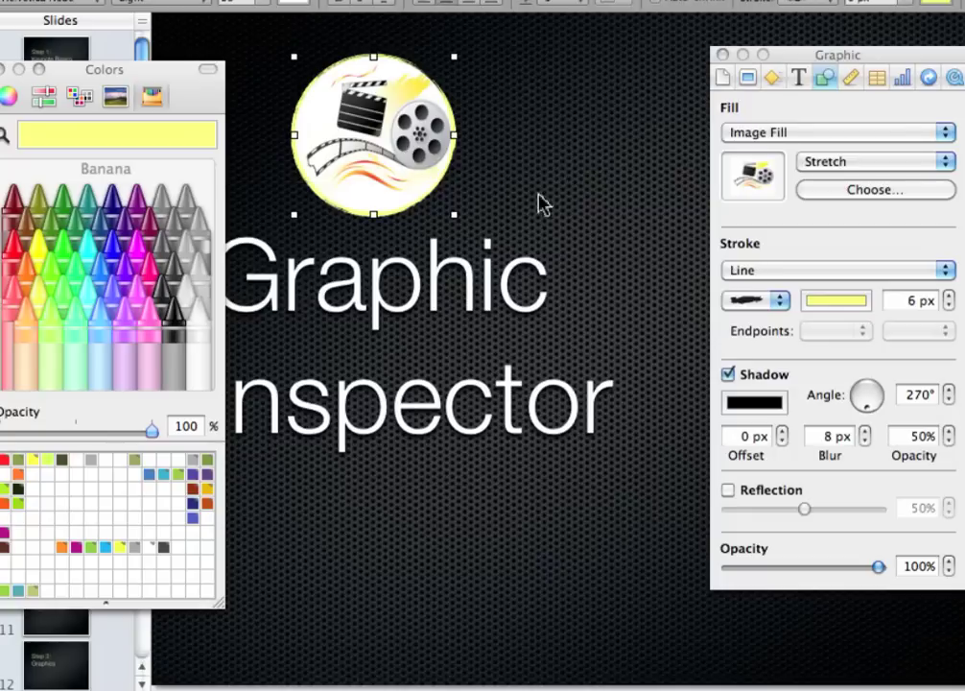
# Keep the brush line style on the circle and set its stroke width to 9 px.
pyautogui.click(751, 305)
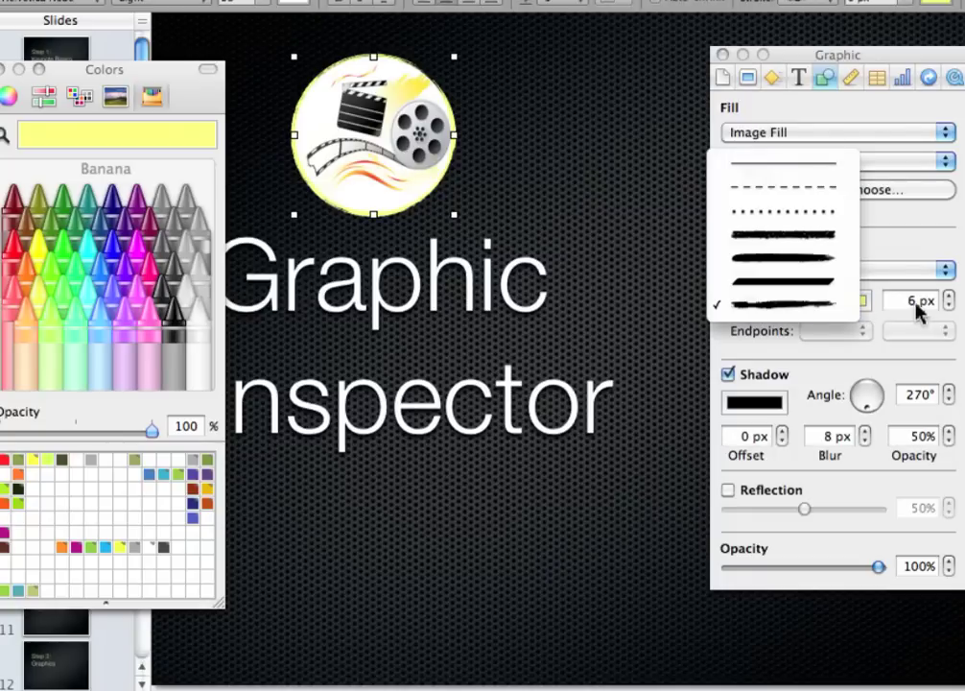
pyautogui.click(951, 297)
pyautogui.click(950, 297)
pyautogui.click(950, 297)
pyautogui.click(950, 297)
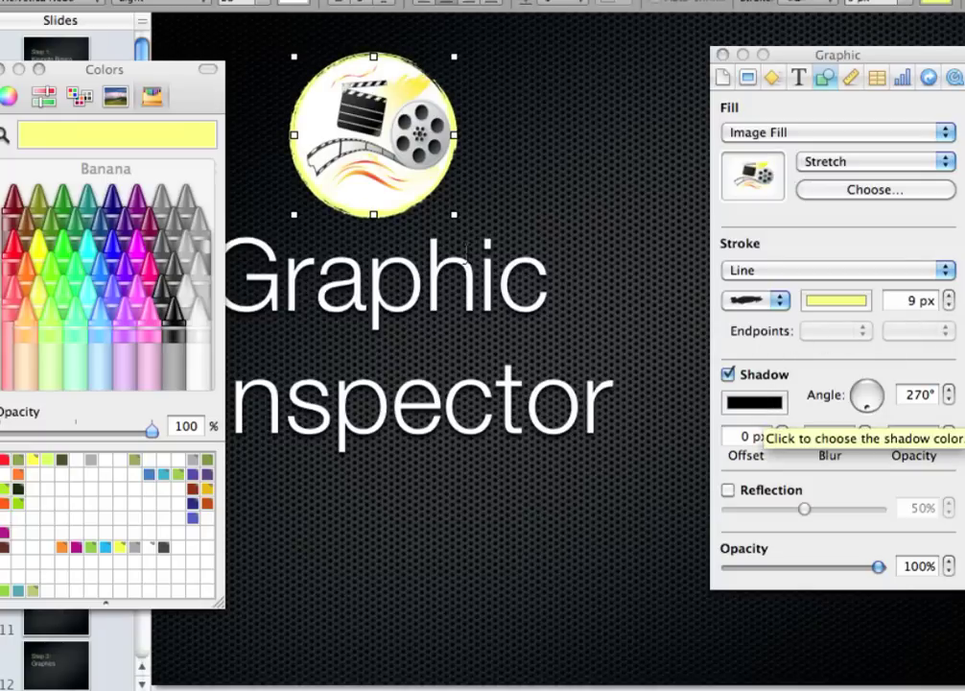
# Change the circle's shadow colour to Snow and turn on its reflection.
pyautogui.click(752, 408)
pyautogui.click(199, 327)
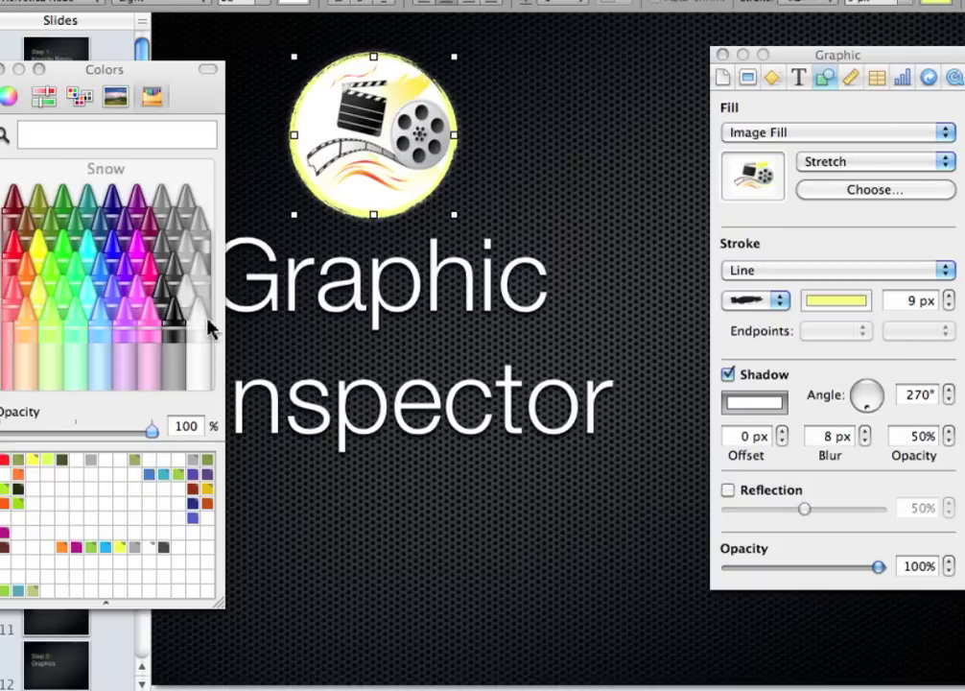
pyautogui.click(729, 491)
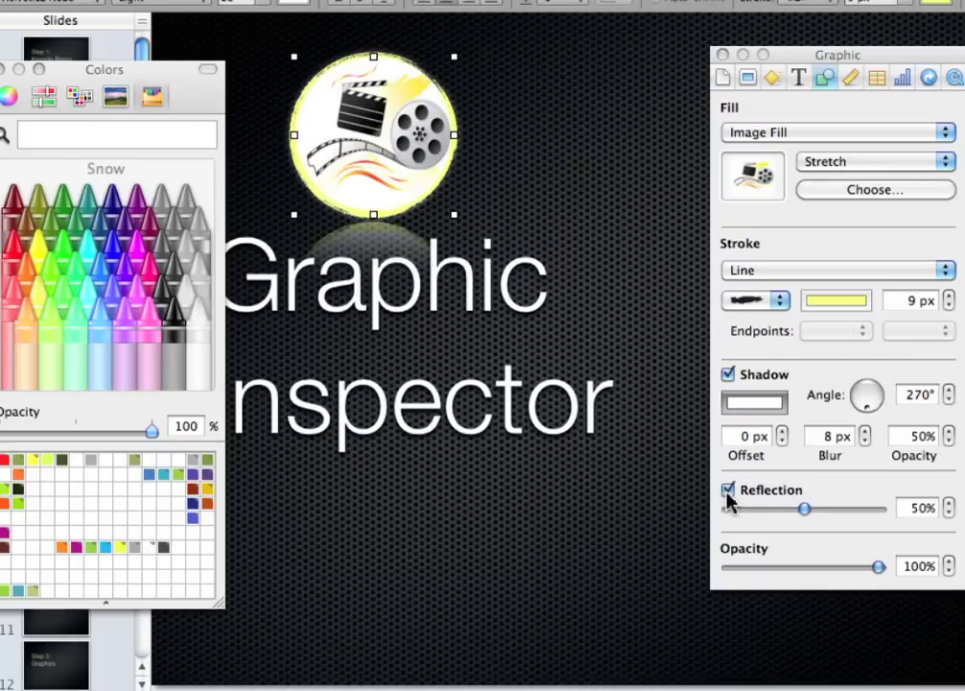
# Lower the circle's opacity to 48% and move it below the "Graphic Inspector" title.
pyautogui.moveTo(880, 569); pyautogui.dragTo(803, 571)
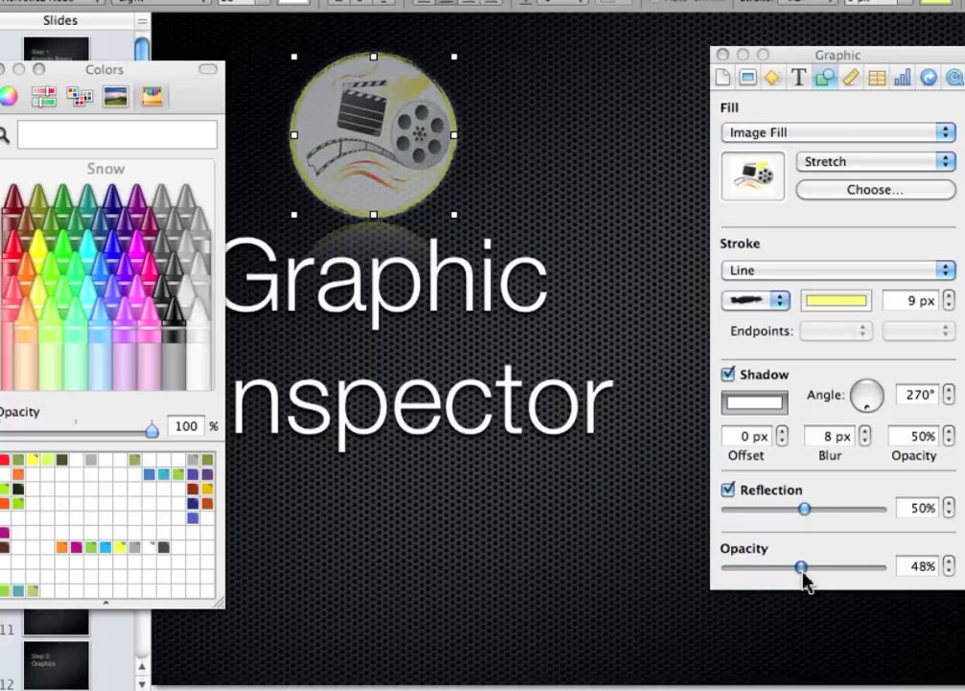
pyautogui.moveTo(355, 161); pyautogui.dragTo(284, 532)
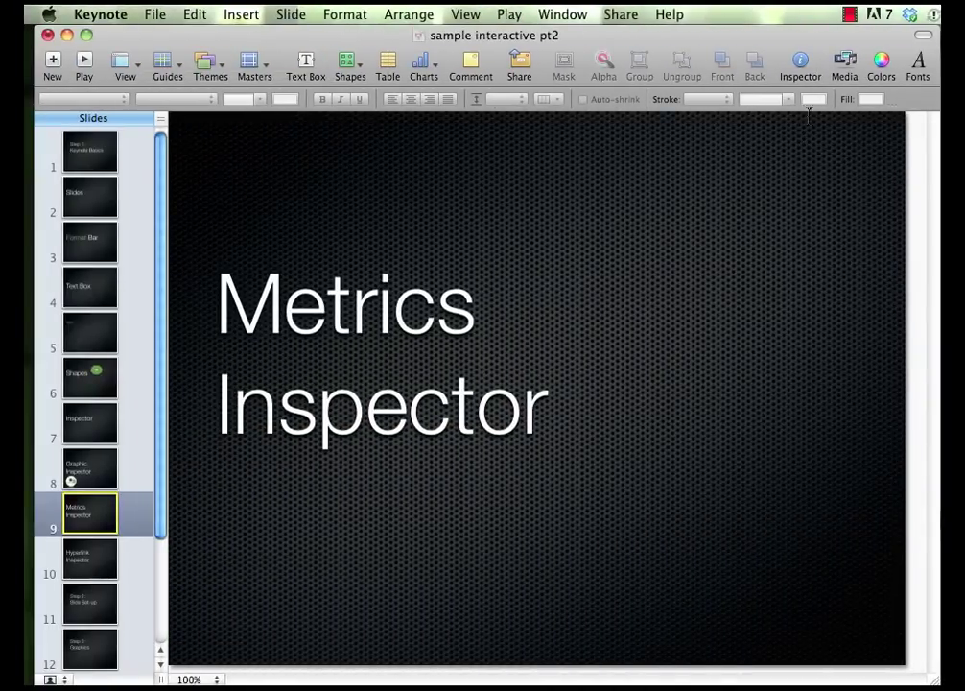
# Show the Metrics inspector and place the thumbs-down image on the Metrics Inspector slide.
pyautogui.click(802, 81)
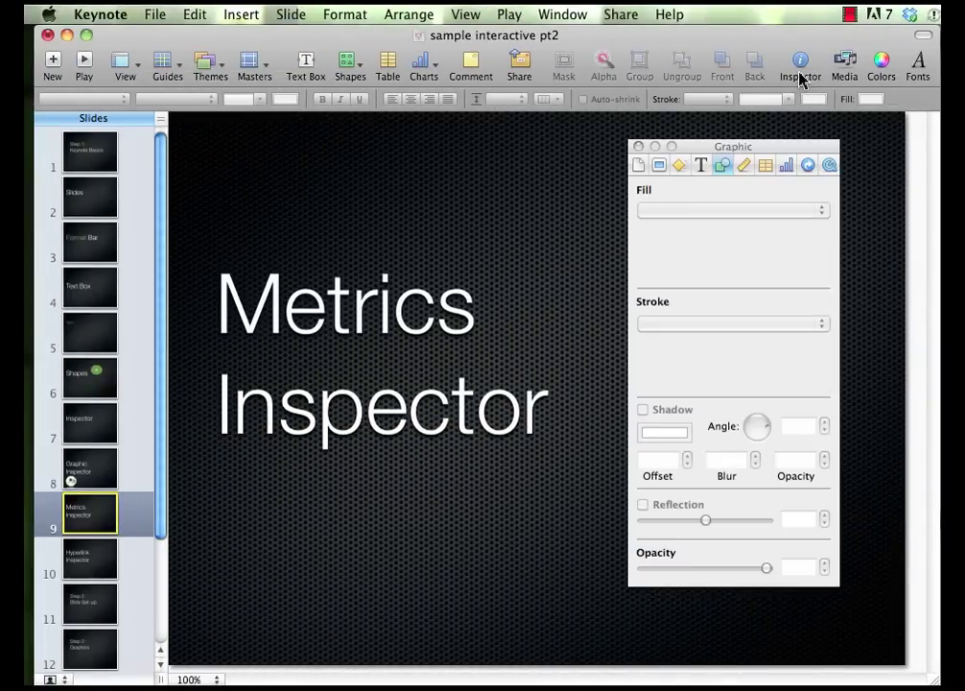
pyautogui.click(745, 167)
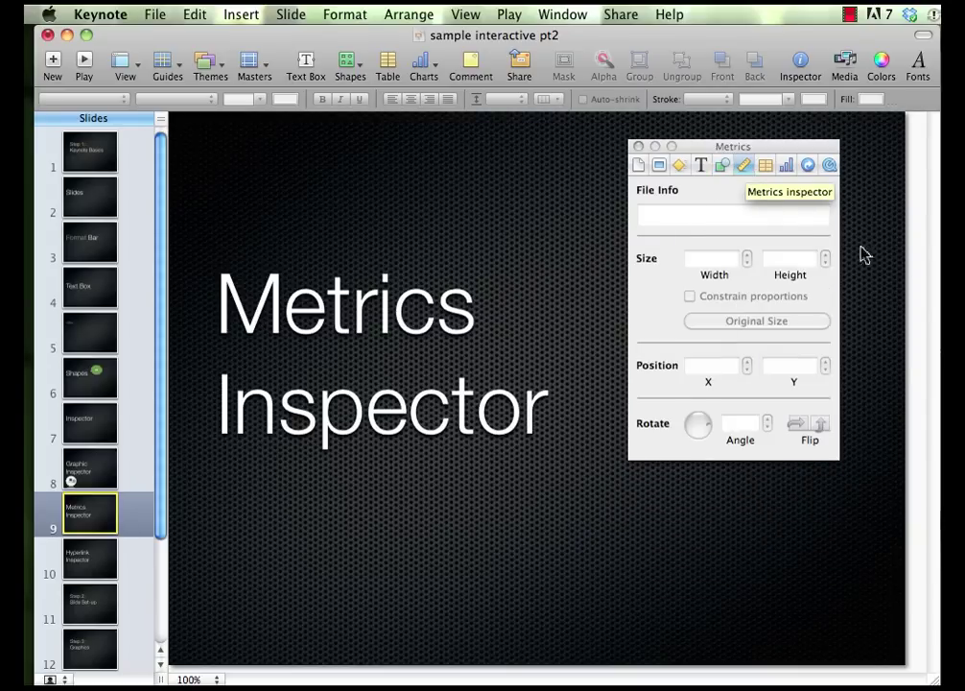
pyautogui.moveTo(727, 292); pyautogui.dragTo(498, 542)
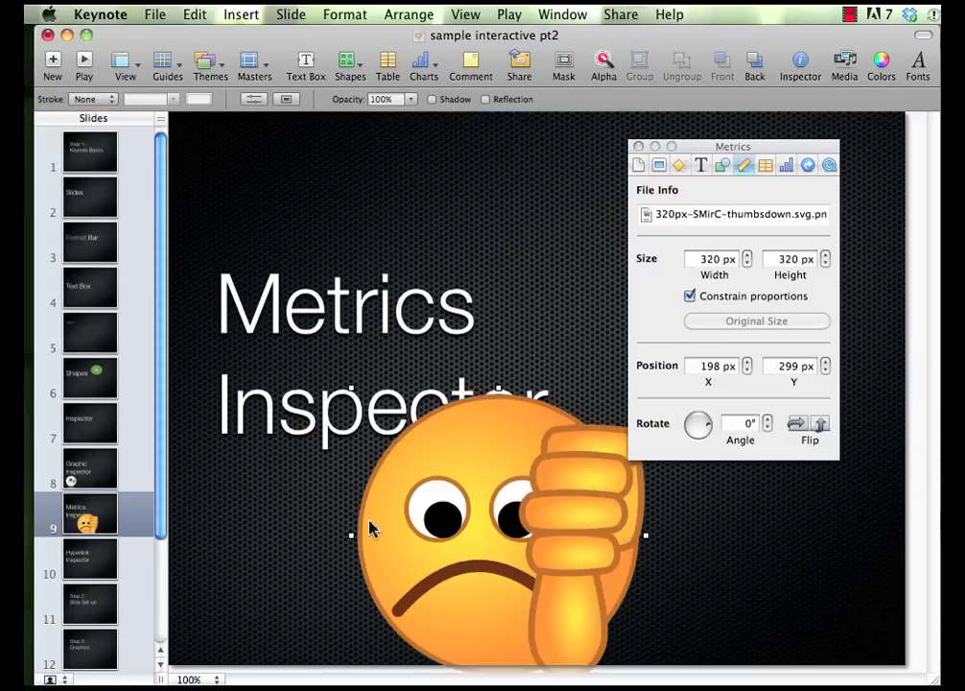
# Try scaling the thumbs-down image down to 181 px below the title, and restore it to its original size.
pyautogui.moveTo(350, 536); pyautogui.dragTo(483, 574)
pyautogui.moveTo(589, 576); pyautogui.dragTo(453, 590)
pyautogui.click(748, 255)
pyautogui.click(747, 256)
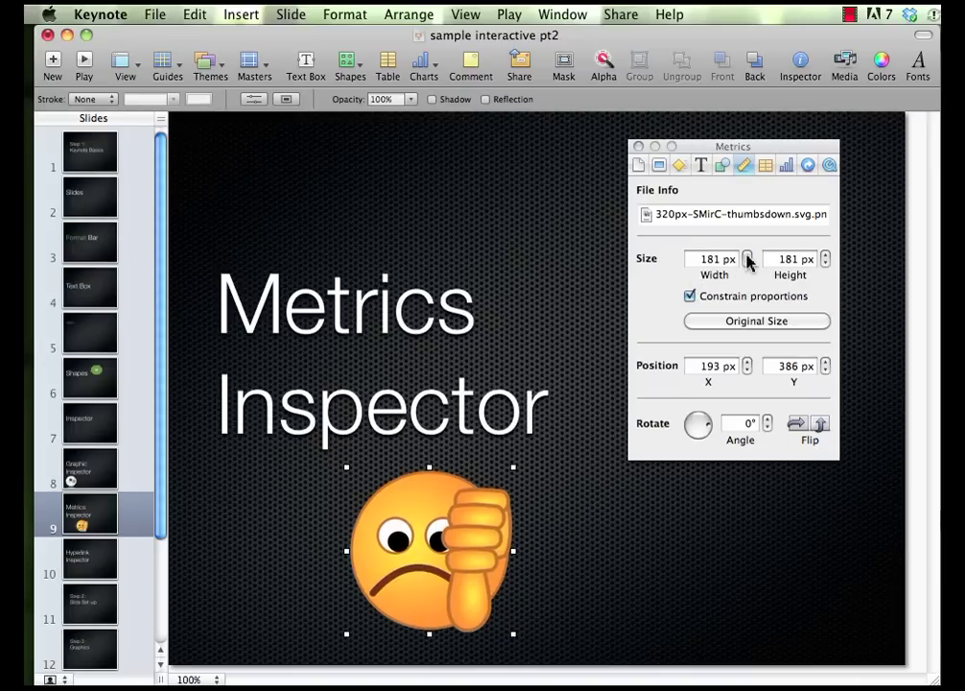
pyautogui.click(723, 328)
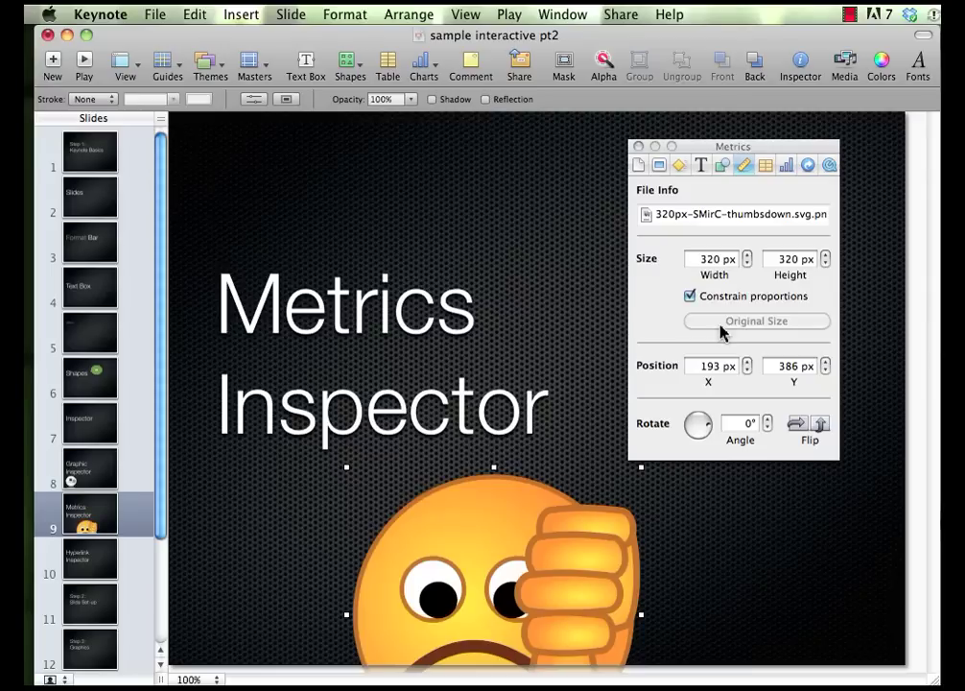
# Scale the thumbs-down image to 215 px below the title and nudge its X position to 163 px.
pyautogui.moveTo(345, 467); pyautogui.dragTo(444, 564)
pyautogui.moveTo(510, 597); pyautogui.dragTo(398, 498)
pyautogui.click(747, 362)
pyautogui.click(748, 361)
pyautogui.click(748, 361)
pyautogui.click(747, 362)
pyautogui.click(747, 362)
pyautogui.click(747, 361)
pyautogui.click(747, 371)
pyautogui.click(747, 371)
pyautogui.click(747, 372)
pyautogui.click(747, 371)
pyautogui.click(748, 371)
# Try a slight rotation of the thumbs-down image, reset its angle to 0° and flip it horizontally.
pyautogui.moveTo(697, 423); pyautogui.dragTo(747, 424)
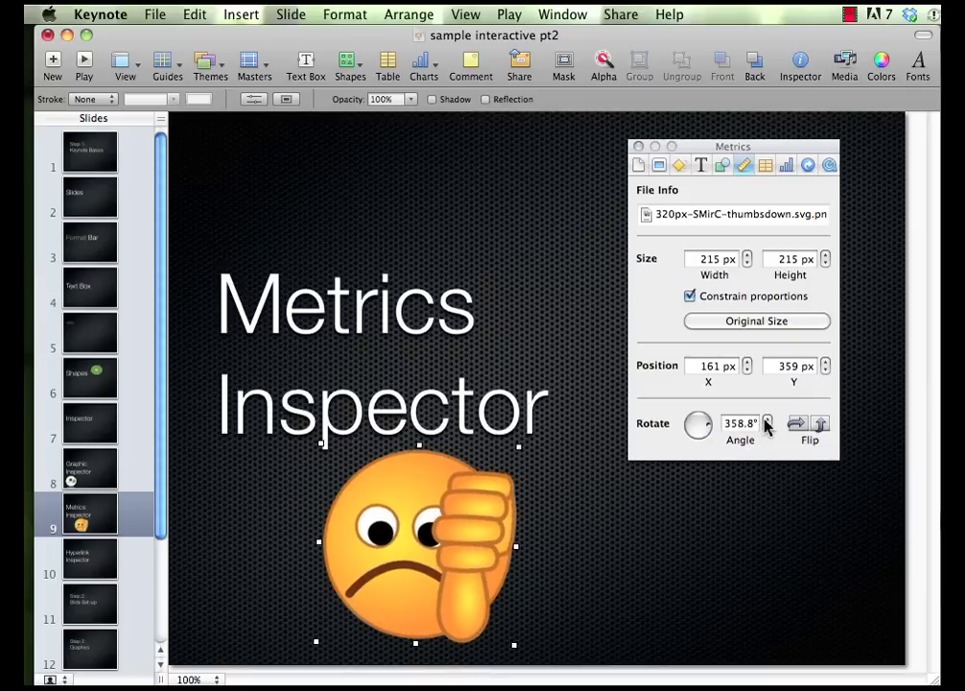
pyautogui.click(767, 422)
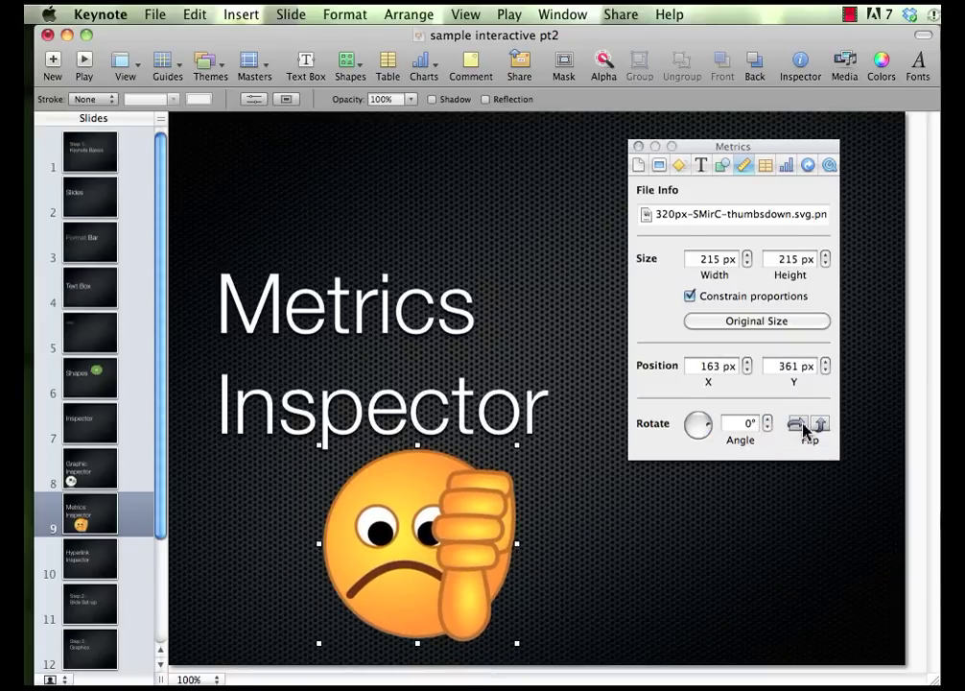
pyautogui.click(802, 427)
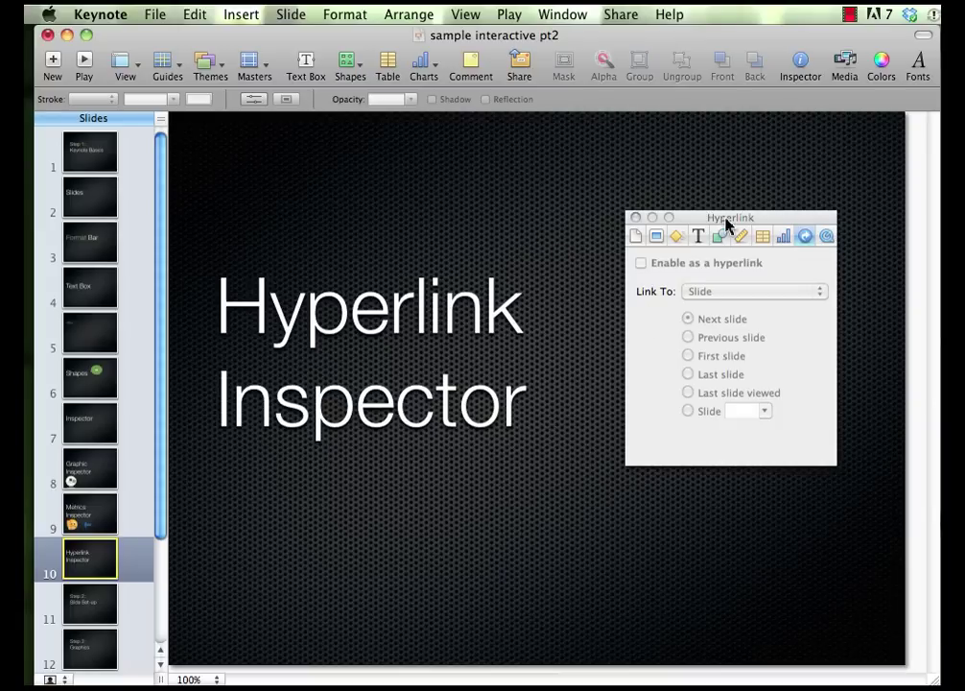
# Move the Hyperlink inspector slightly down and select the whole "Hyperlink Inspector" title text.
pyautogui.moveTo(726, 220); pyautogui.dragTo(725, 236)
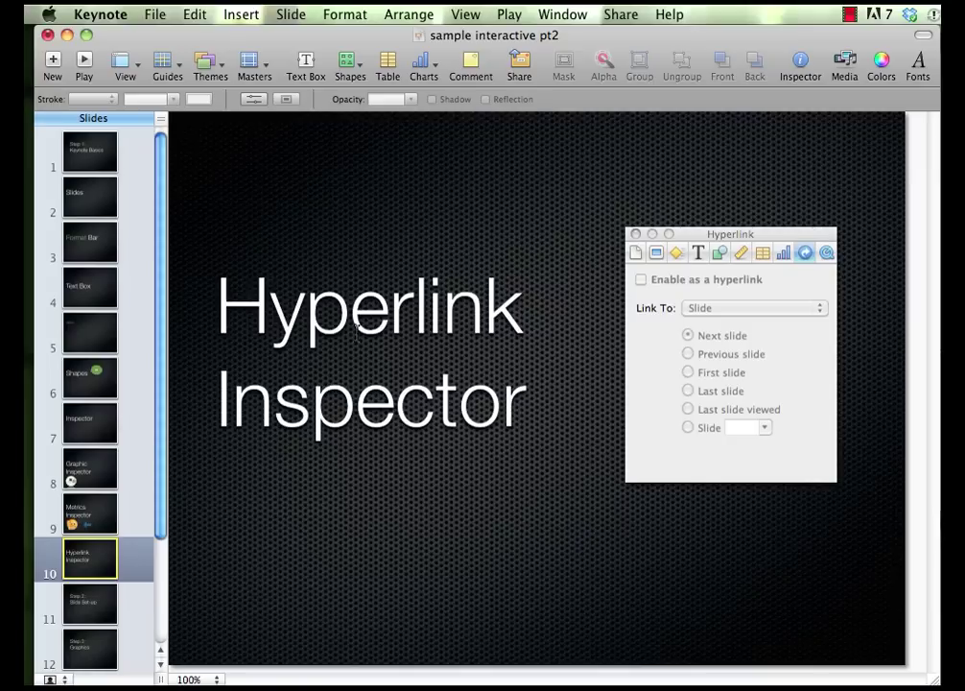
pyautogui.click(222, 324)
pyautogui.moveTo(223, 324); pyautogui.dragTo(608, 377)
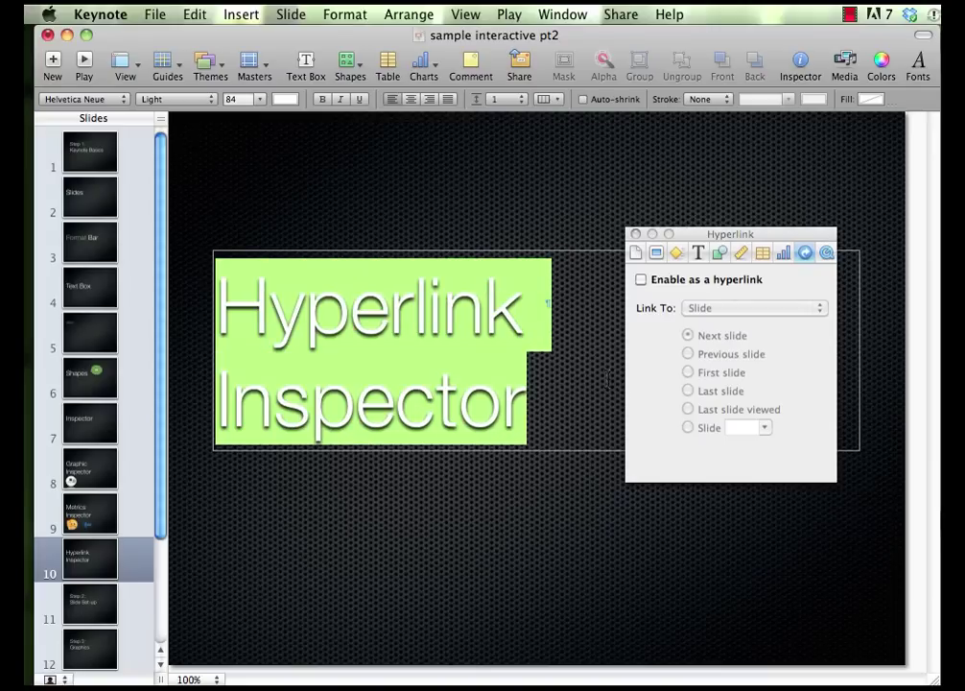
# Add a square shape to the Hyperlink Inspector slide and move it below the title.
pyautogui.click(347, 60)
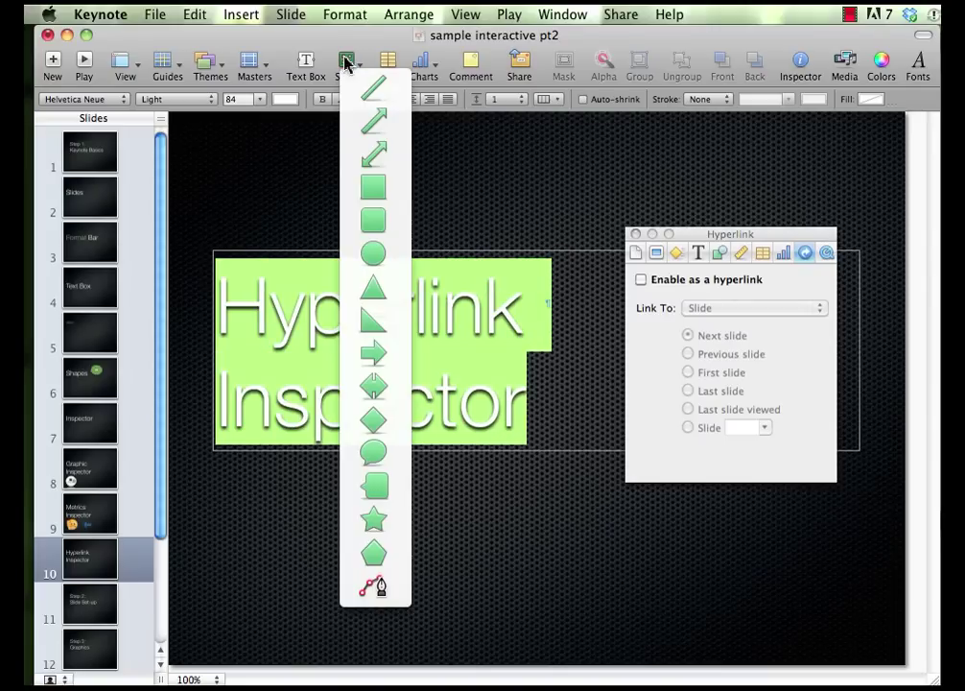
pyautogui.click(373, 189)
pyautogui.moveTo(512, 400); pyautogui.dragTo(313, 524)
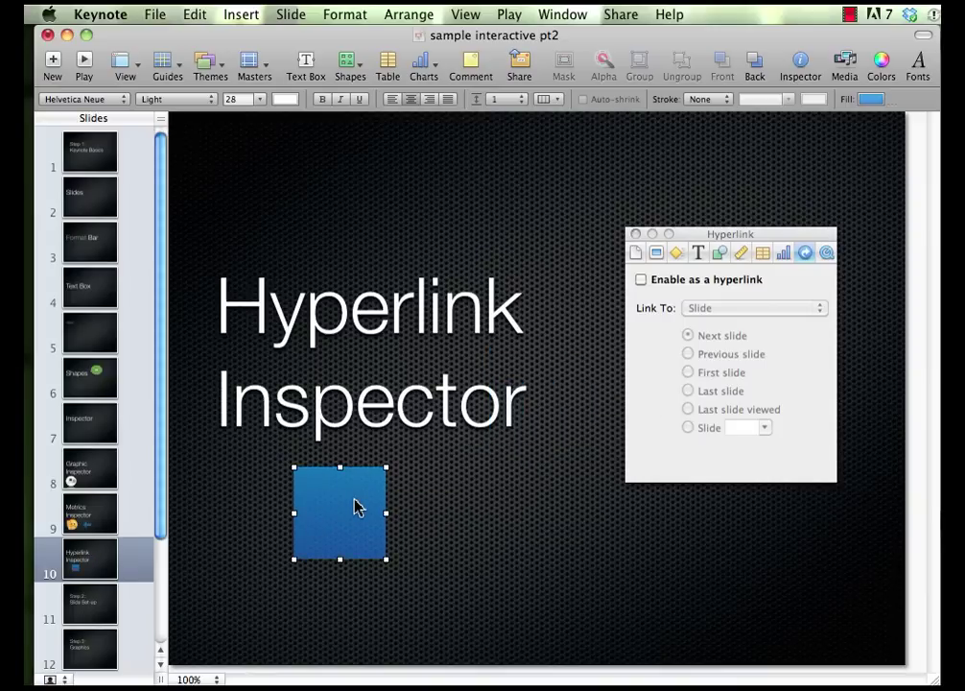
# Enable the "Hyperlink Inspector" title box as a hyperlink and set it to link to a Webpage.
pyautogui.click(342, 405)
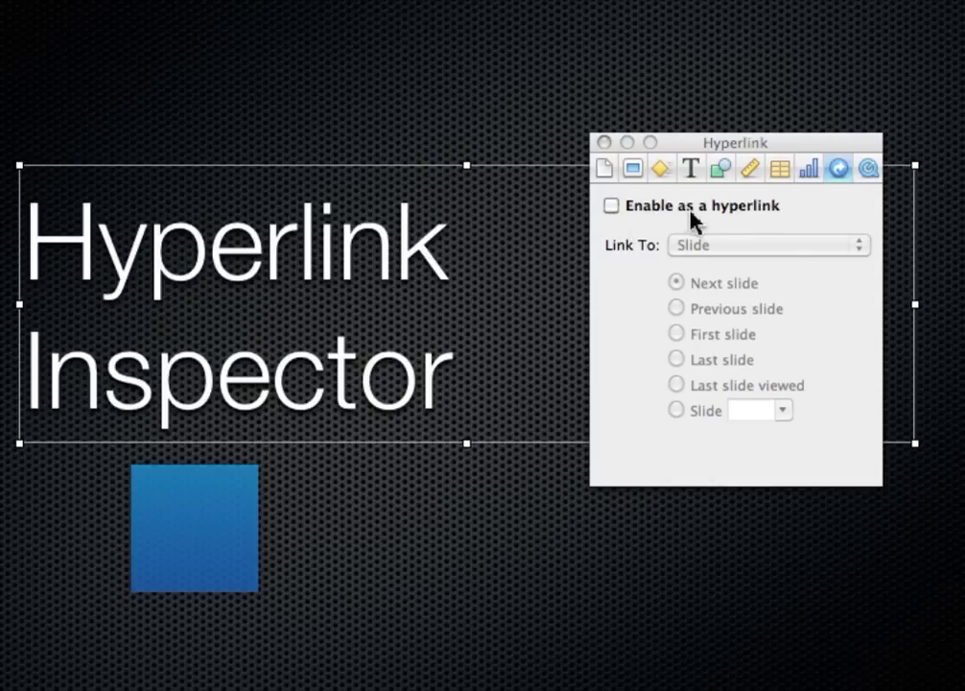
pyautogui.click(614, 210)
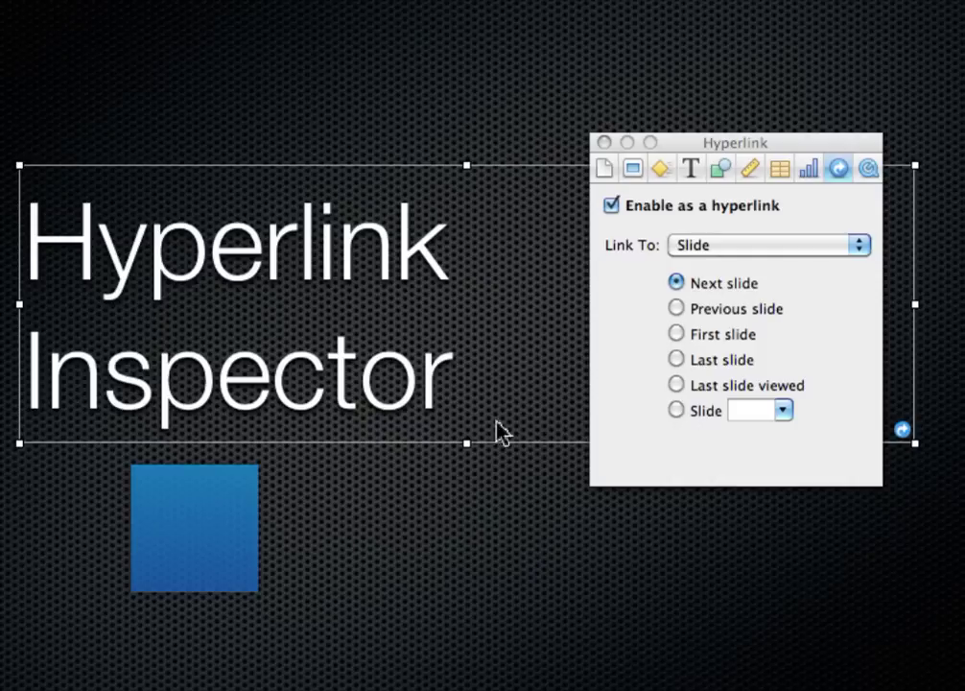
pyautogui.click(729, 247)
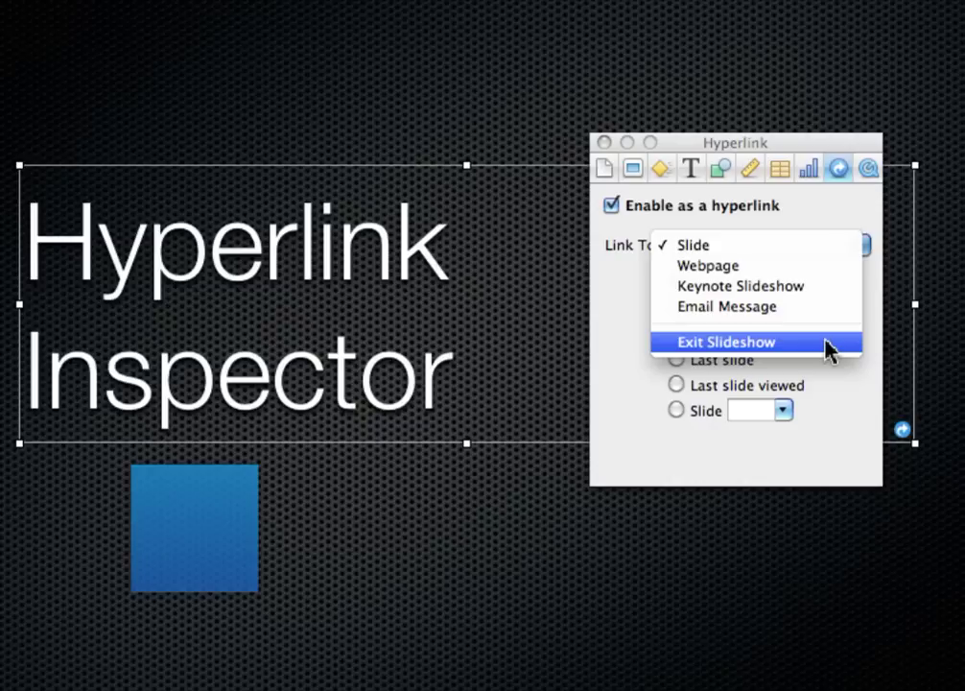
pyautogui.click(816, 269)
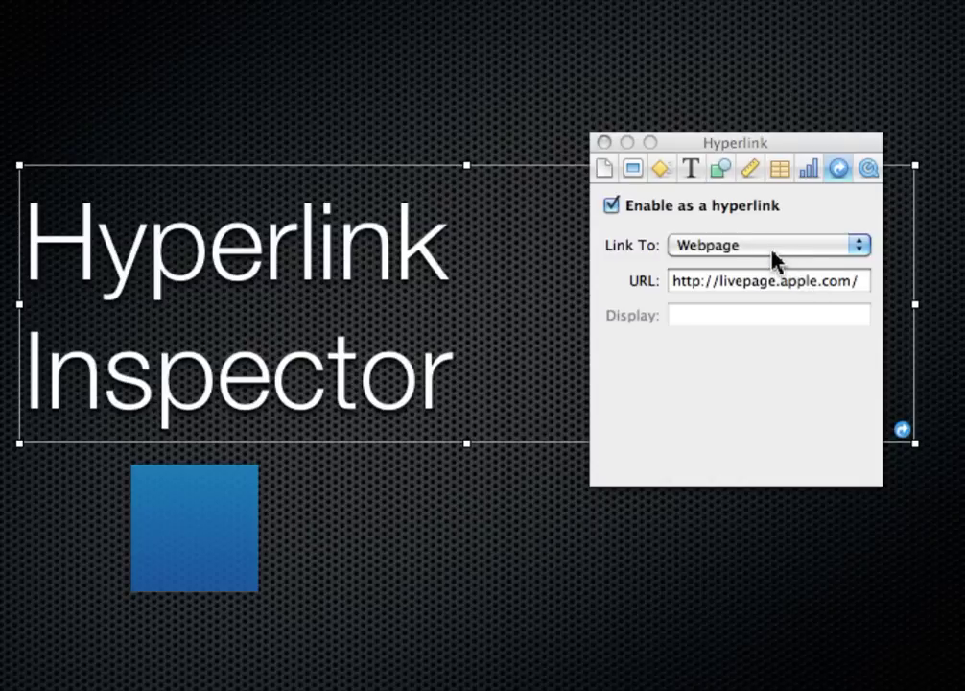